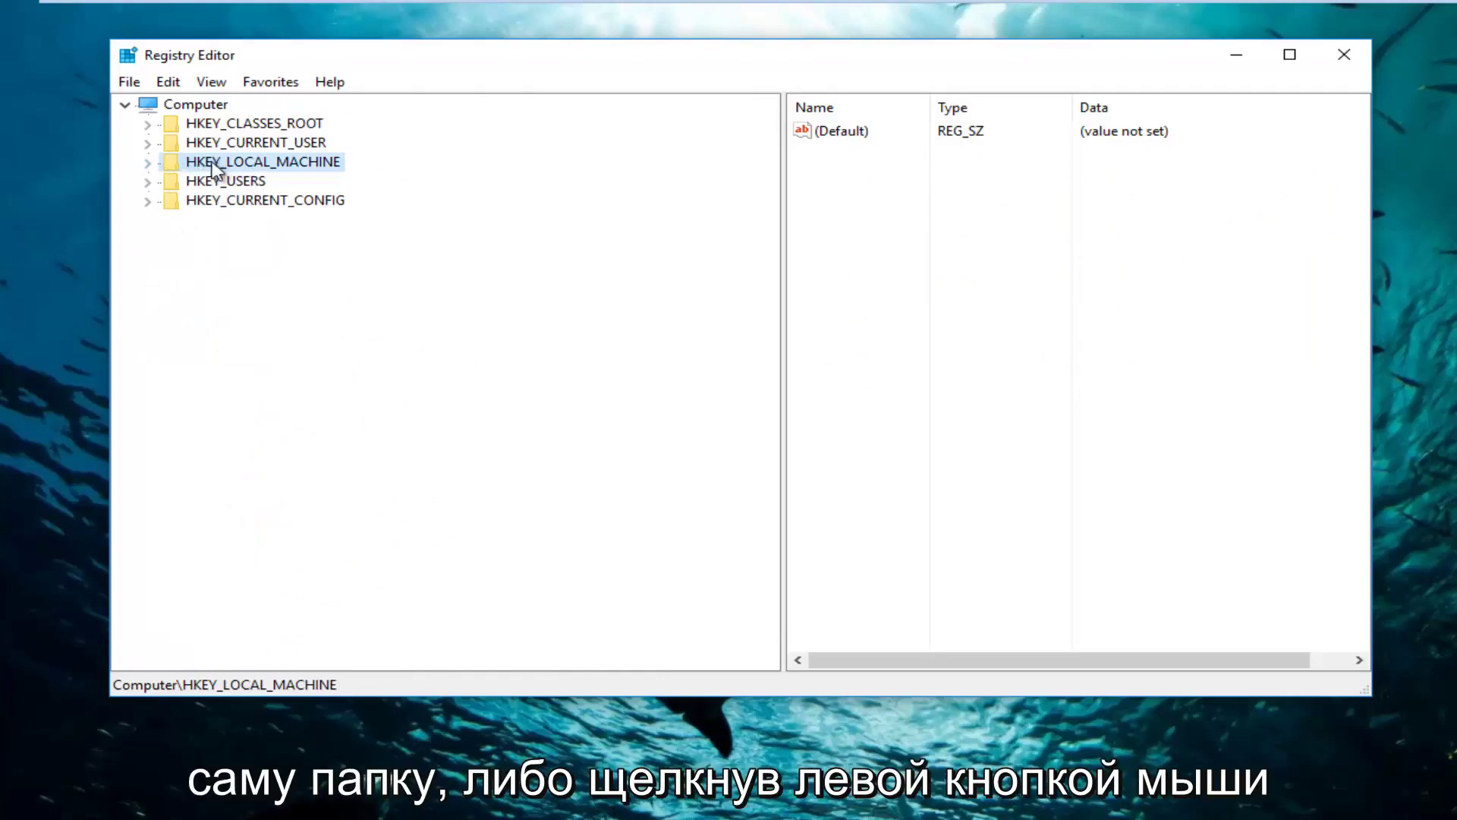
Step: Expand HKEY_LOCAL_MACHINE > SOFTWARE > Microsoft > Windows in the key tree
click(148, 163)
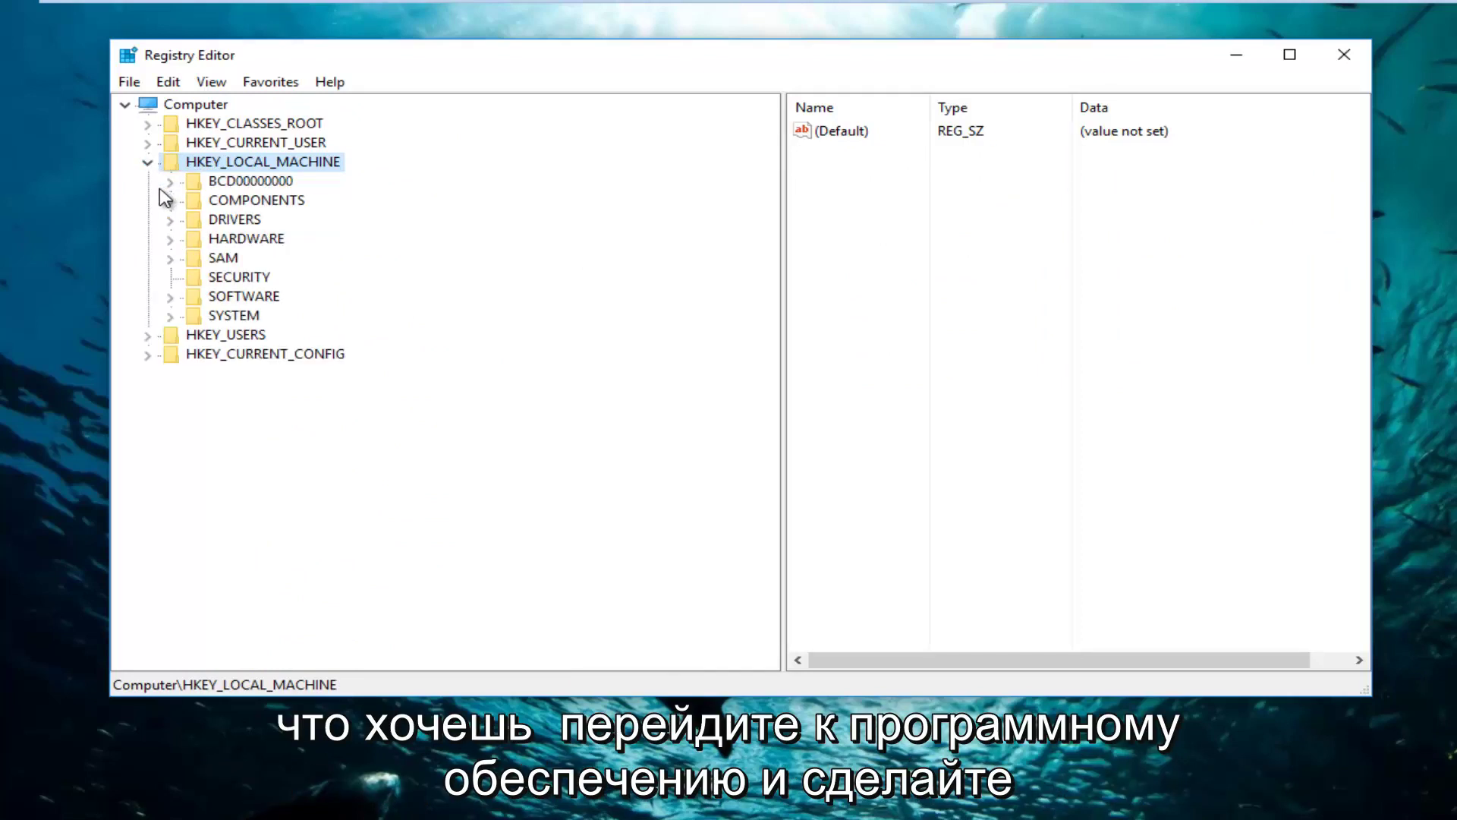
click(168, 298)
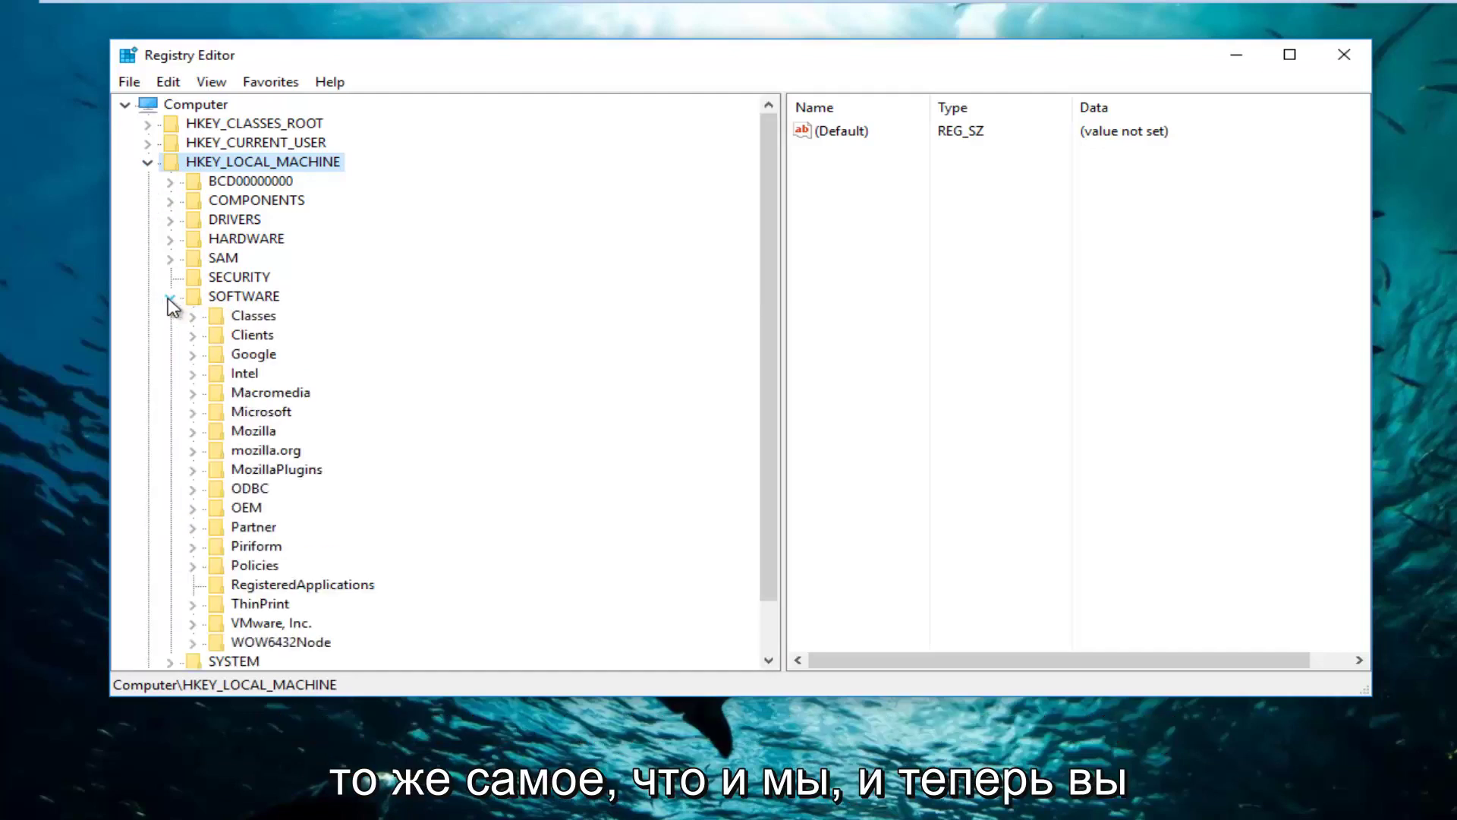
click(193, 414)
scroll(194, 422, down, 6)
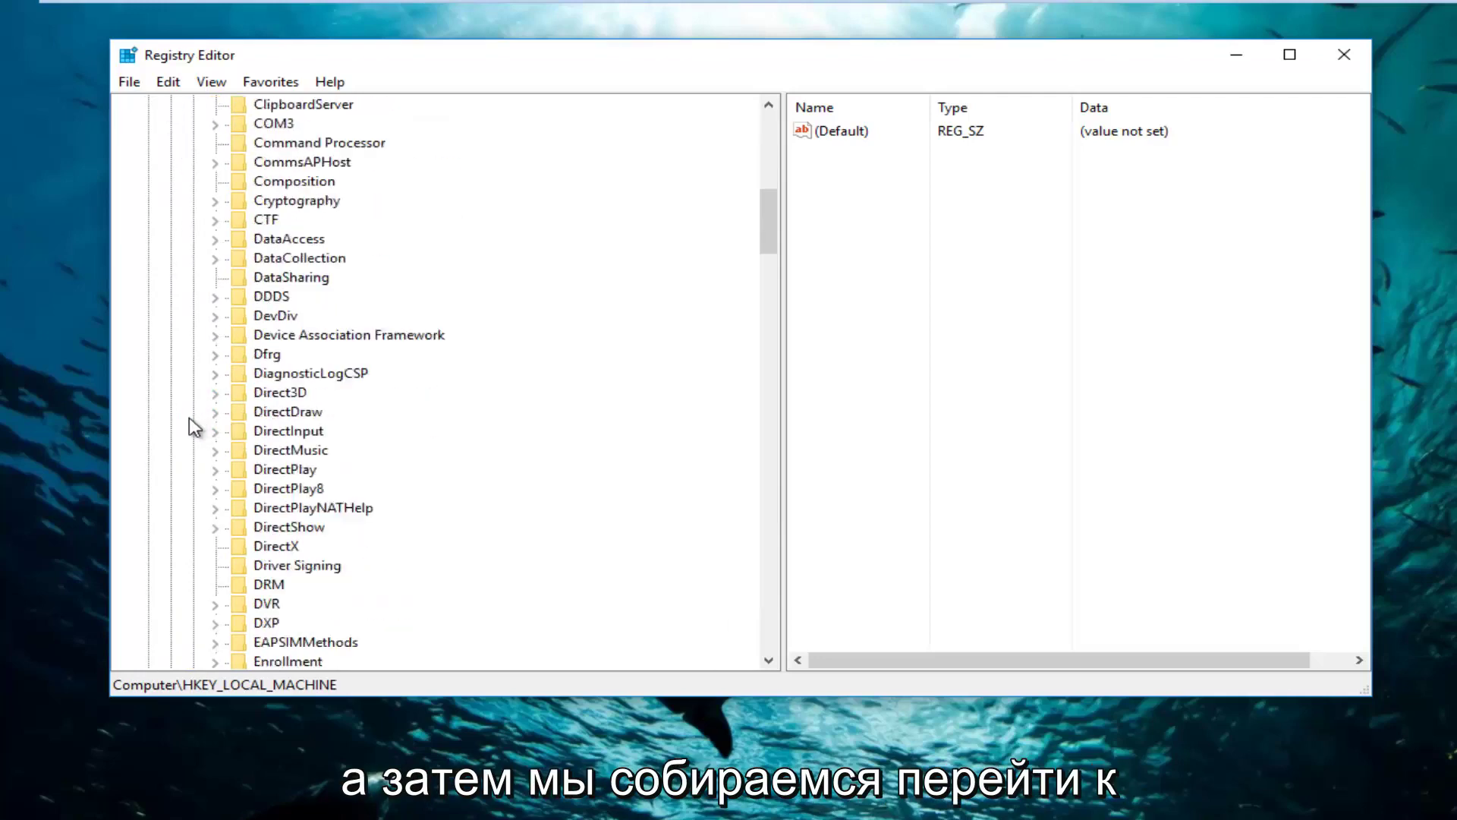
scroll(193, 427, down, 20)
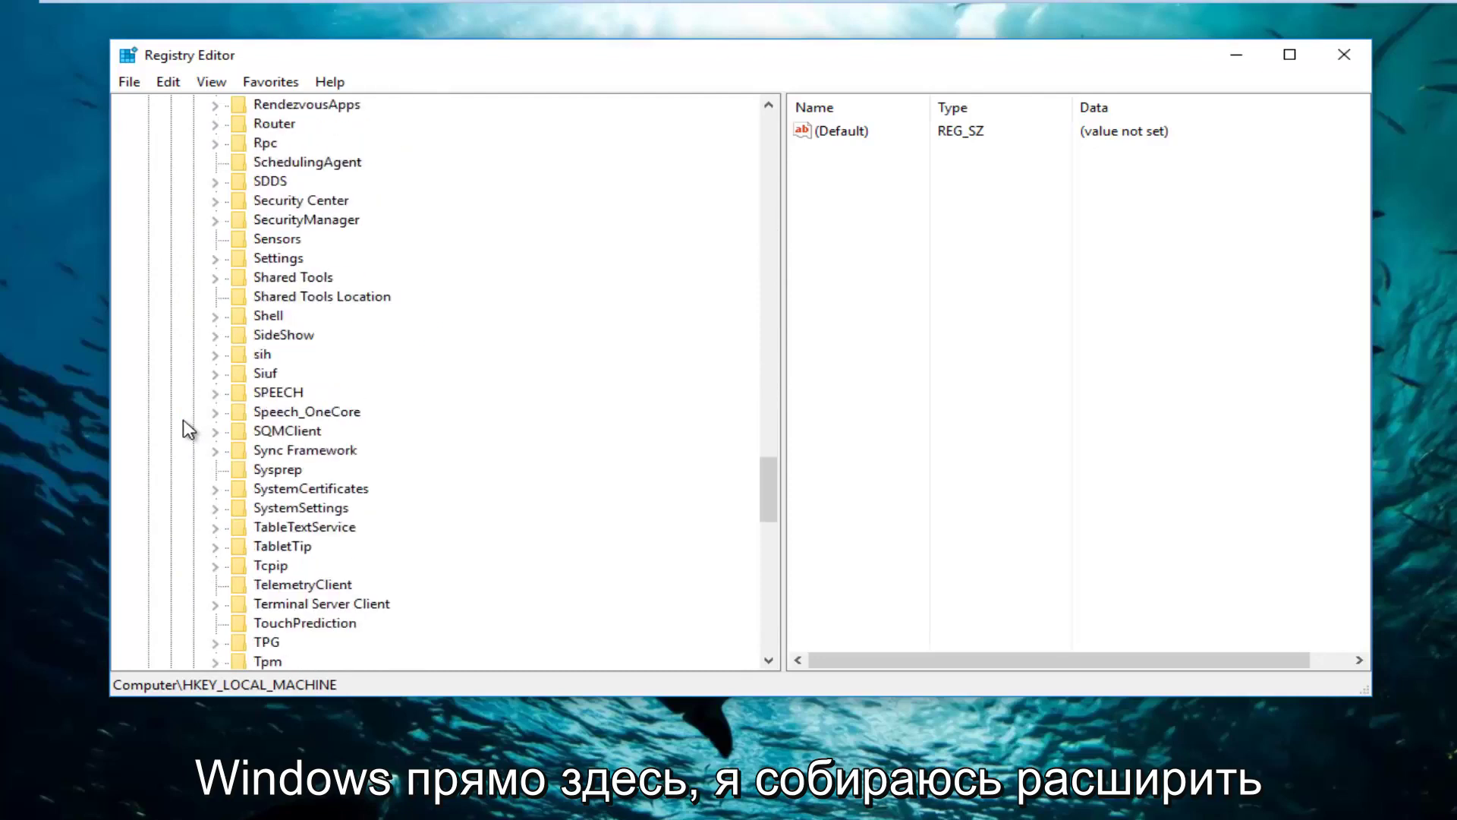
scroll(190, 427, down, 11)
click(237, 395)
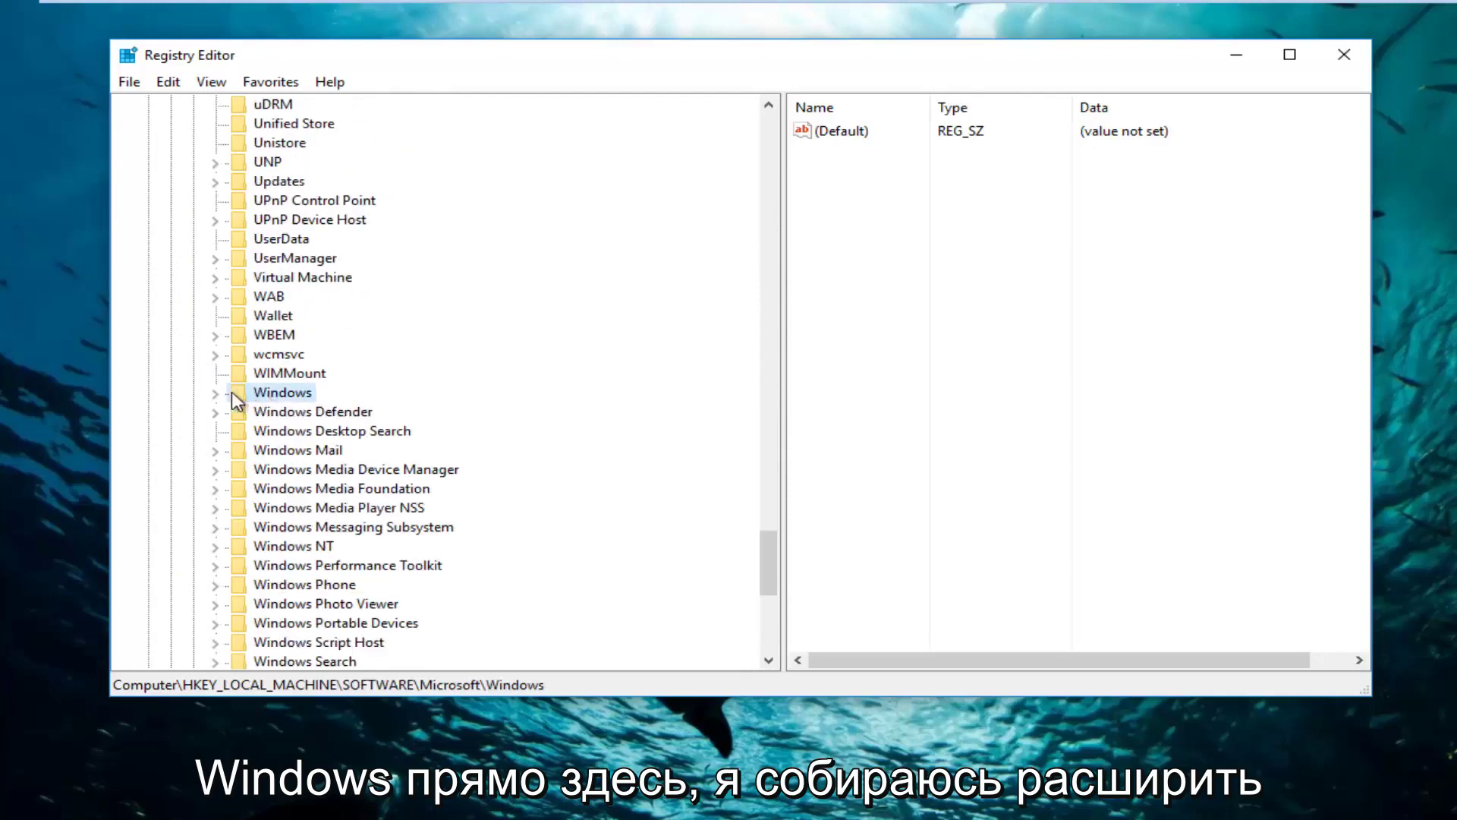
click(215, 393)
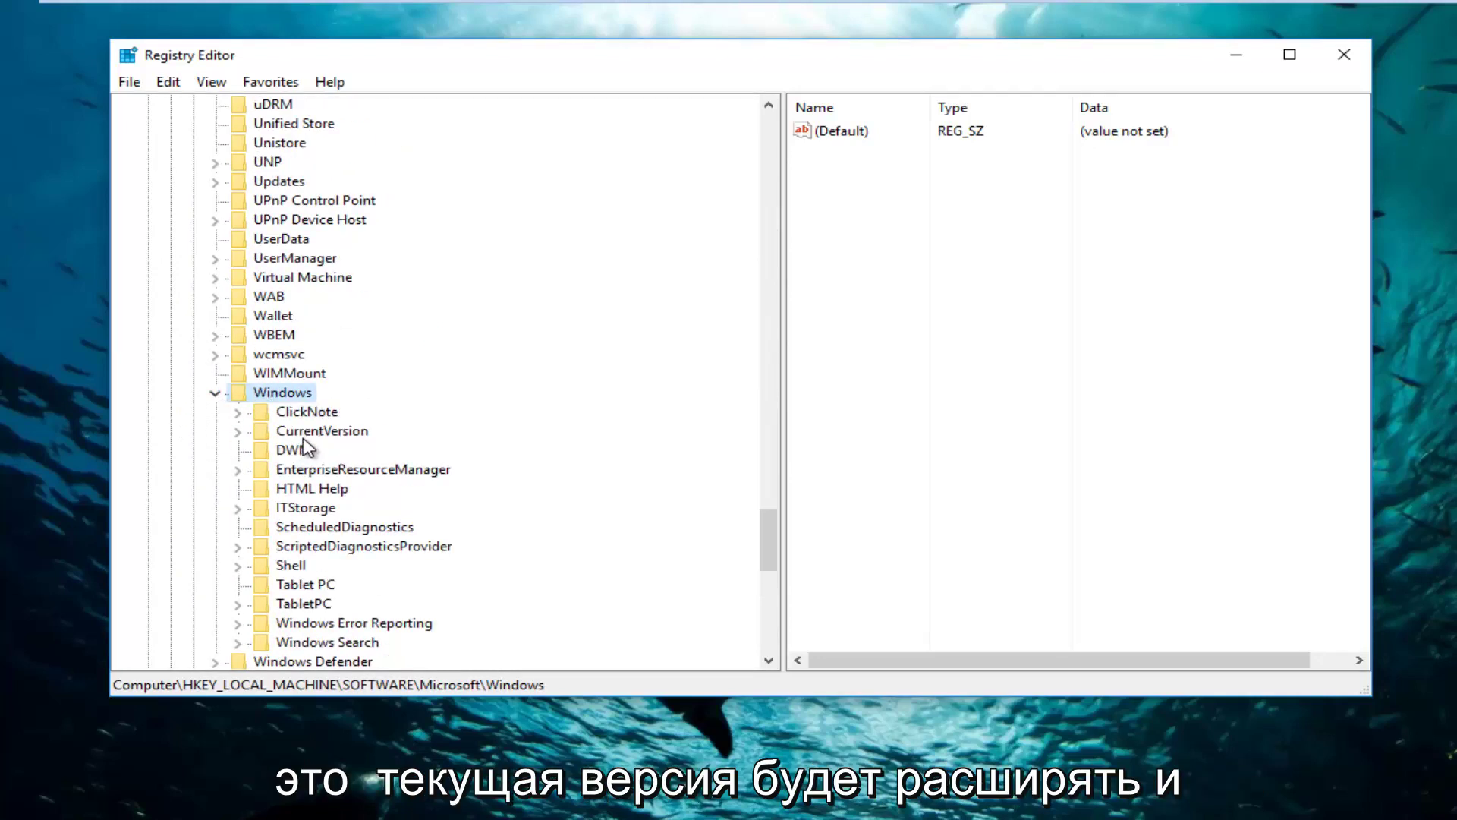
Step: Open CurrentVersion > Explorer > Advanced and widen the values pane
scroll(307, 447, down, 1)
click(311, 374)
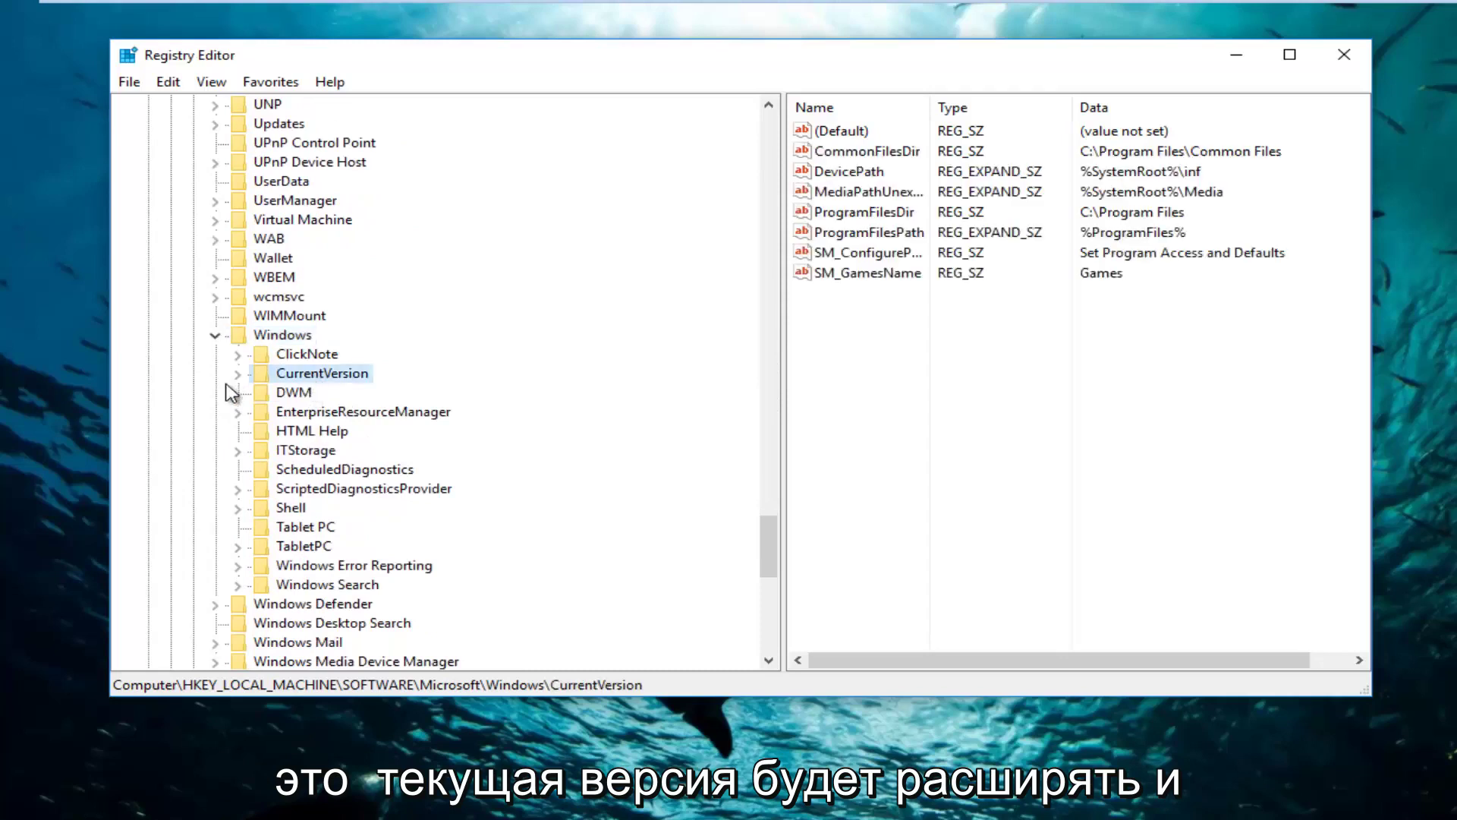
click(237, 374)
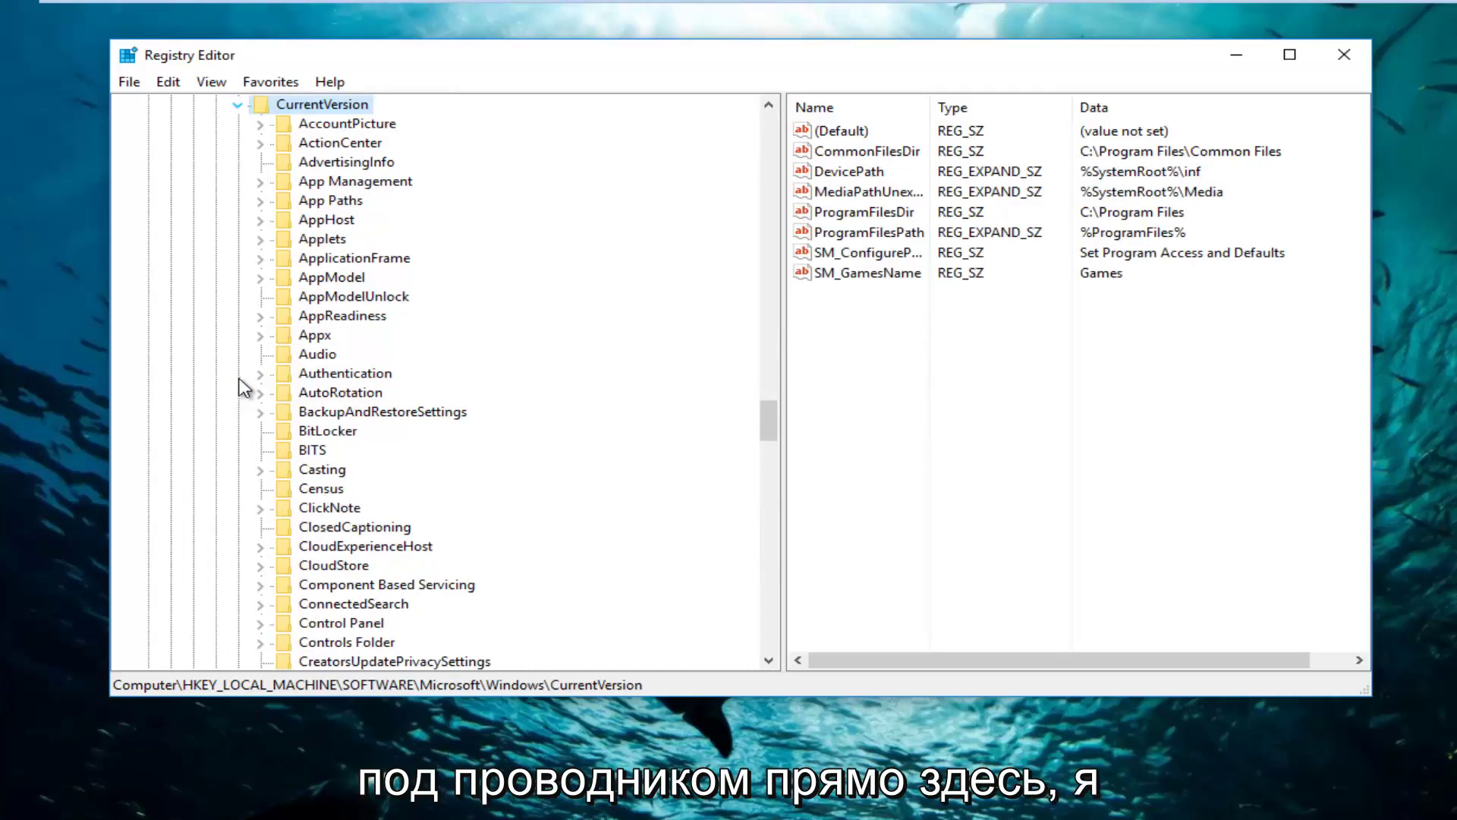
scroll(357, 432, down, 6)
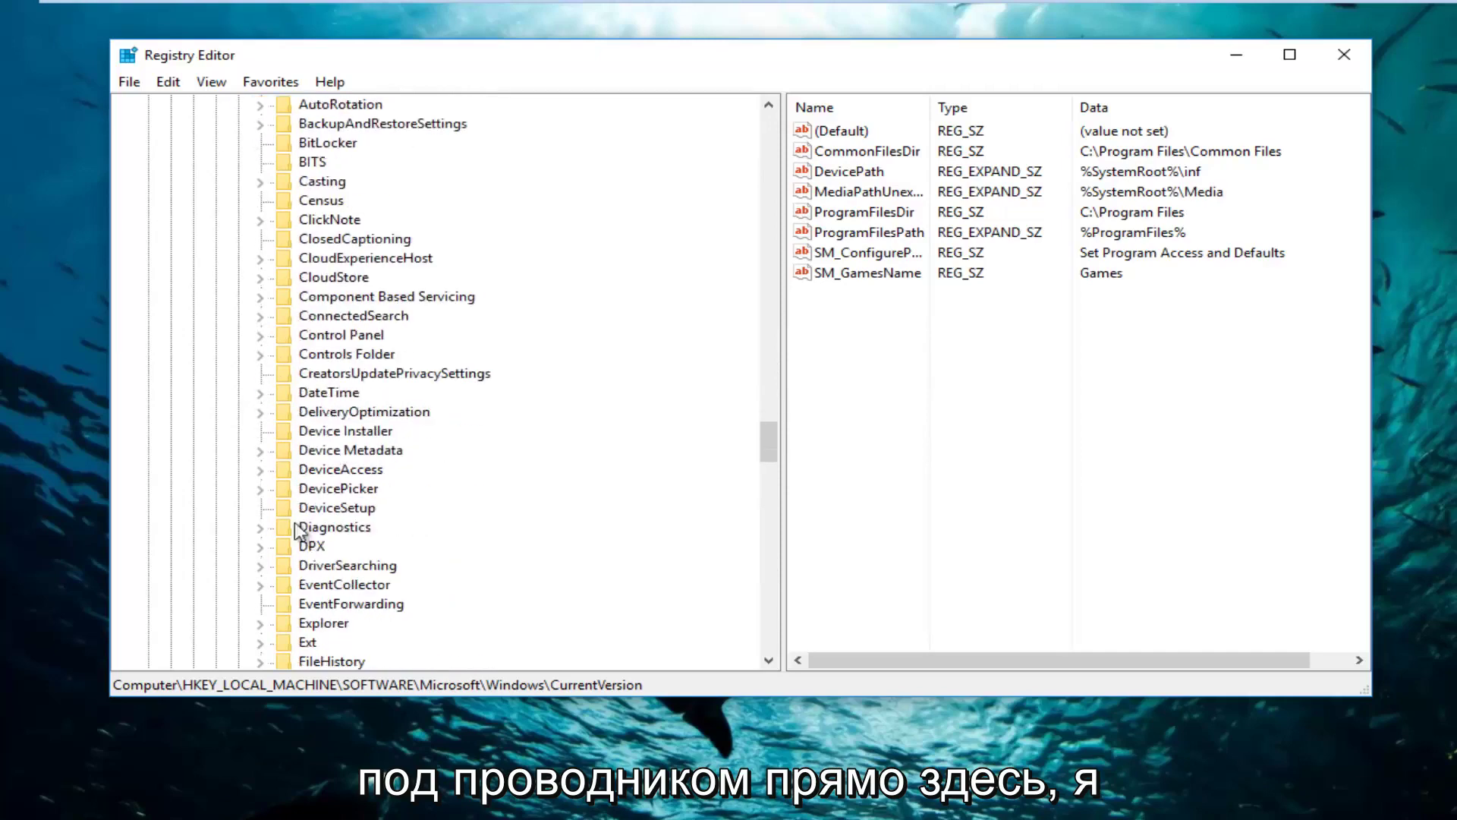
click(308, 568)
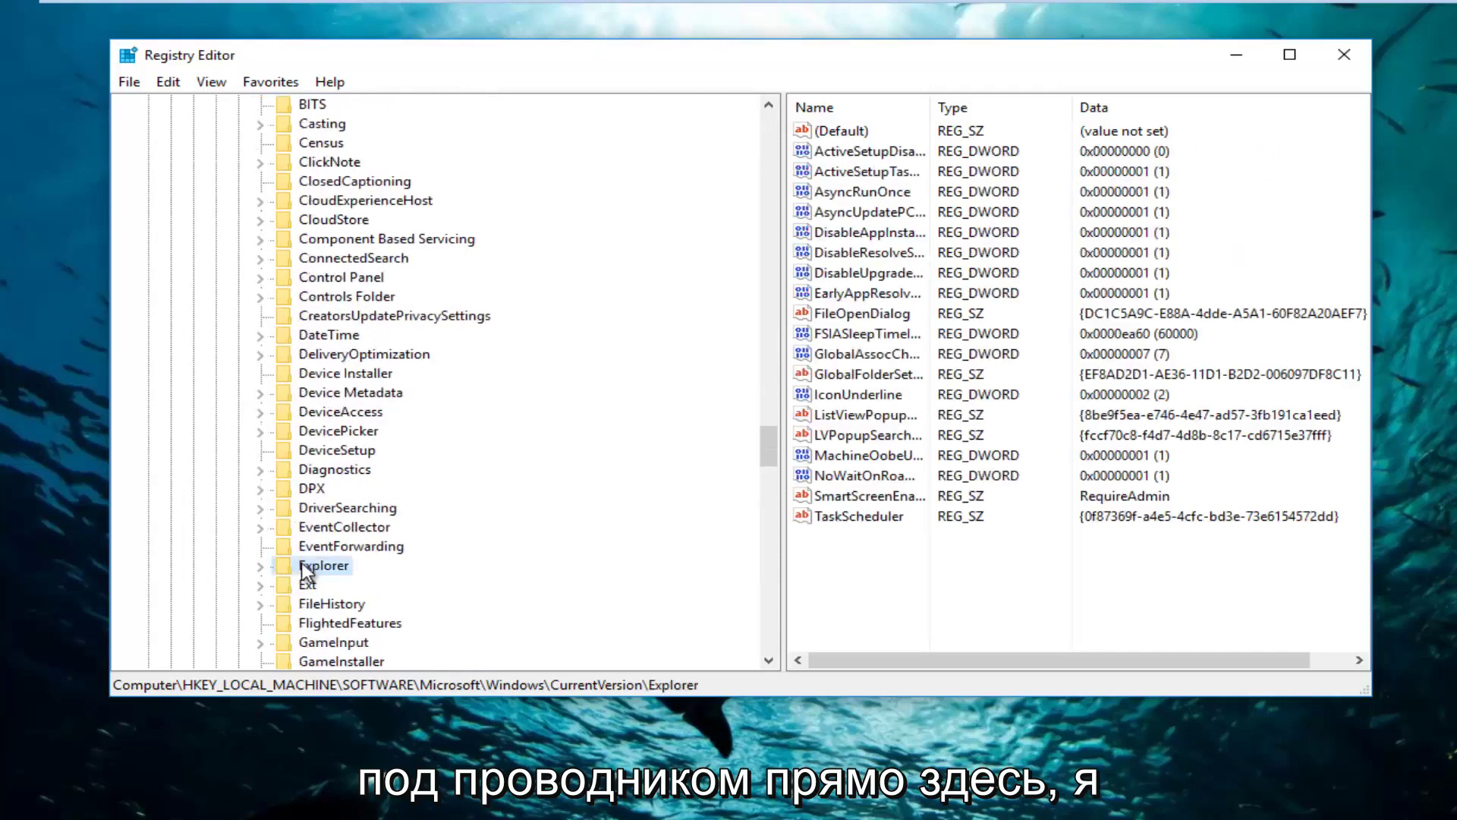
click(260, 567)
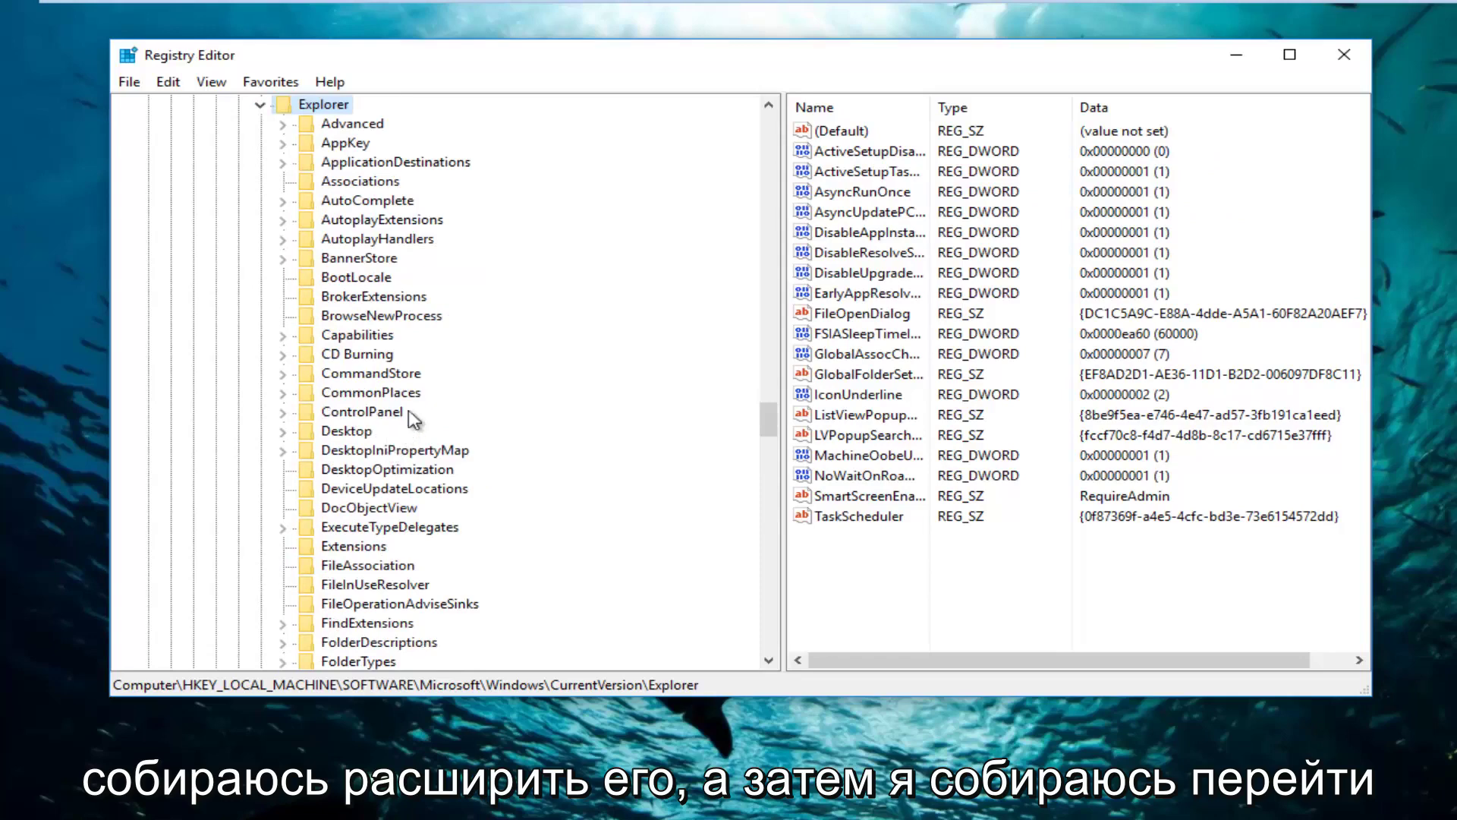
click(354, 127)
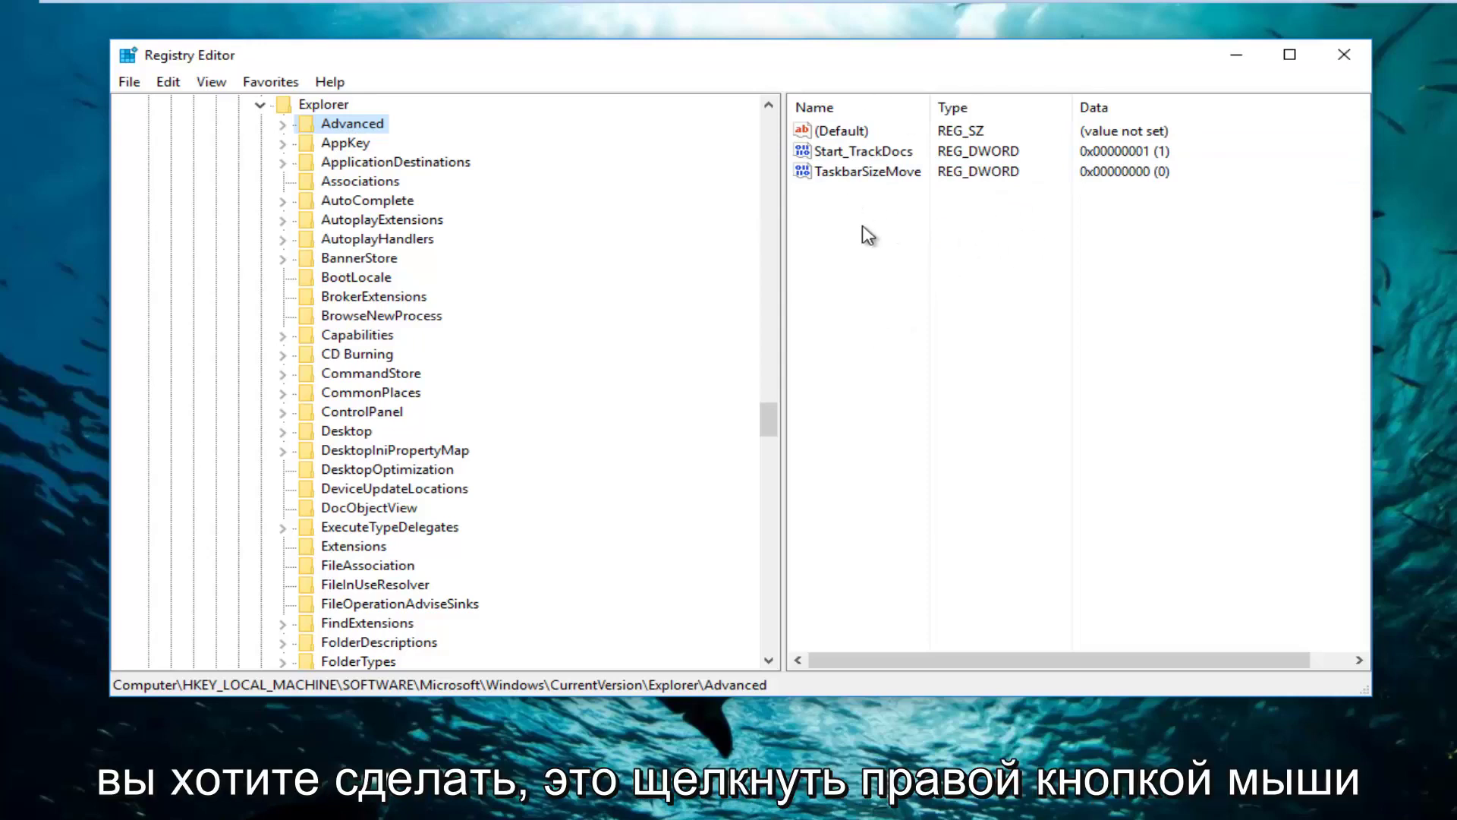
drag(784, 189, 611, 198)
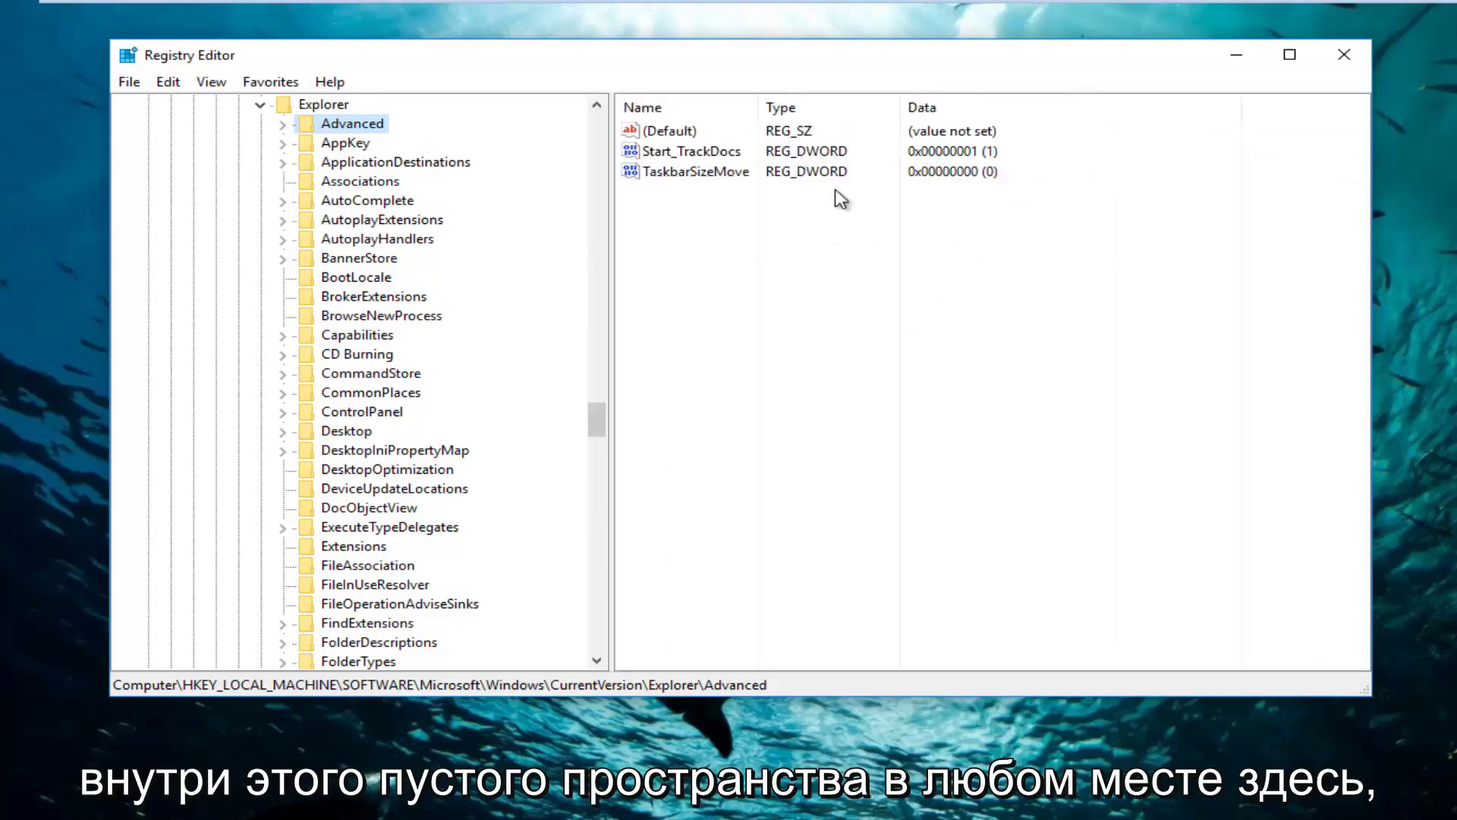
Step: Add a DWORD (32-bit) value named UseOLEDTaskbarTransparency to the Advanced key
right_click(712, 228)
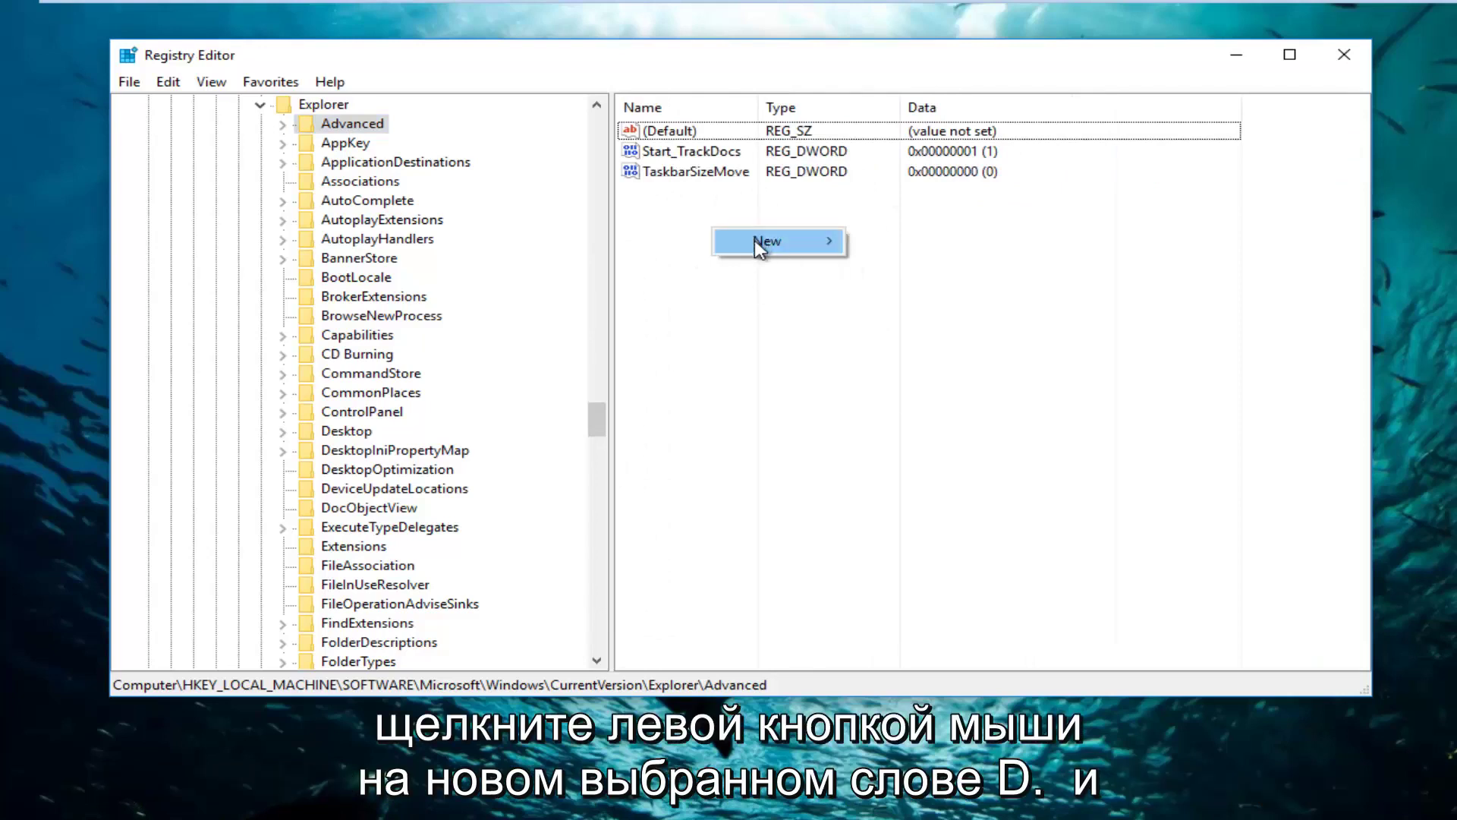
mouse_move(754, 240)
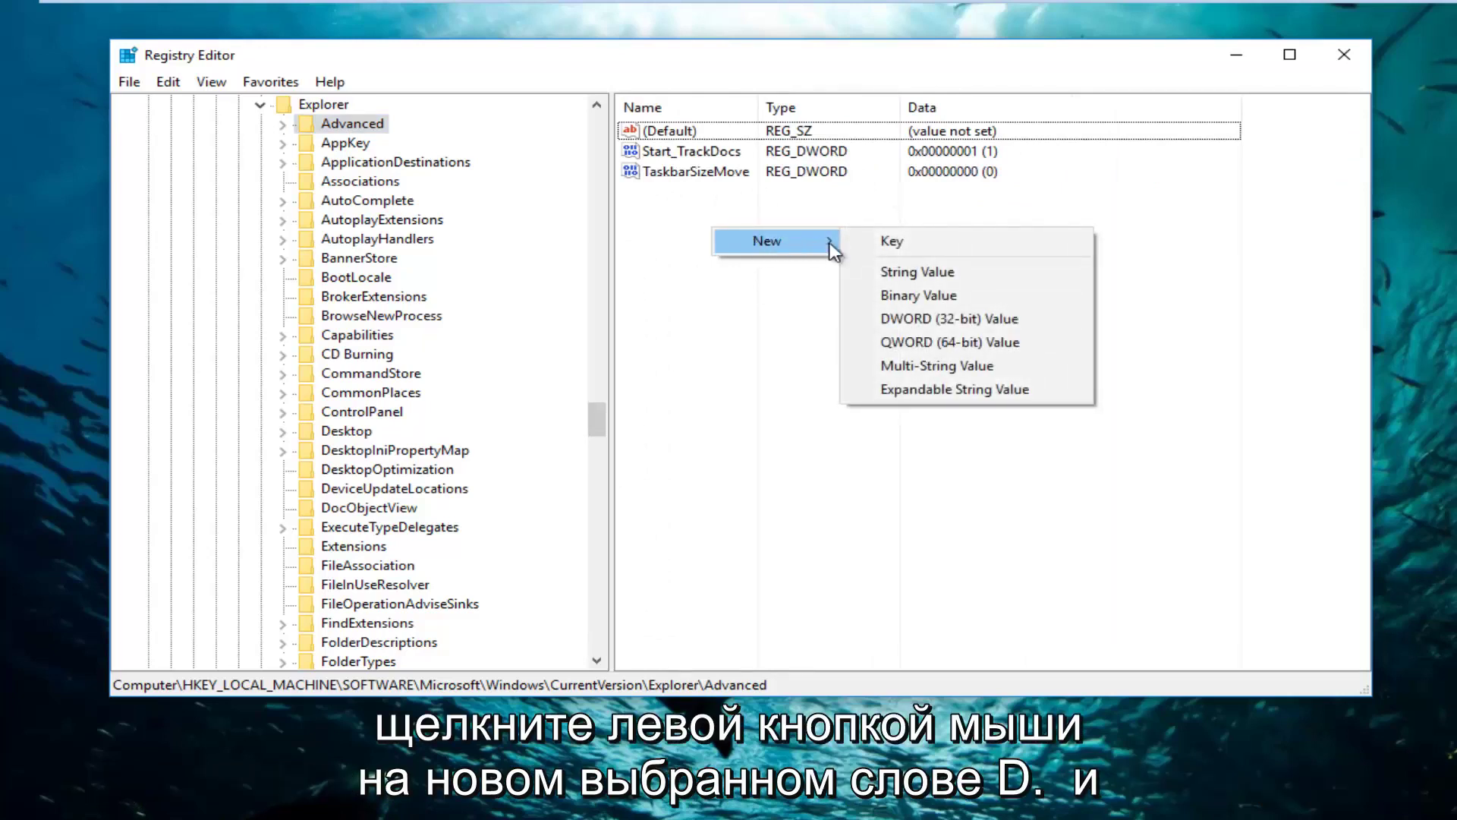
click(929, 318)
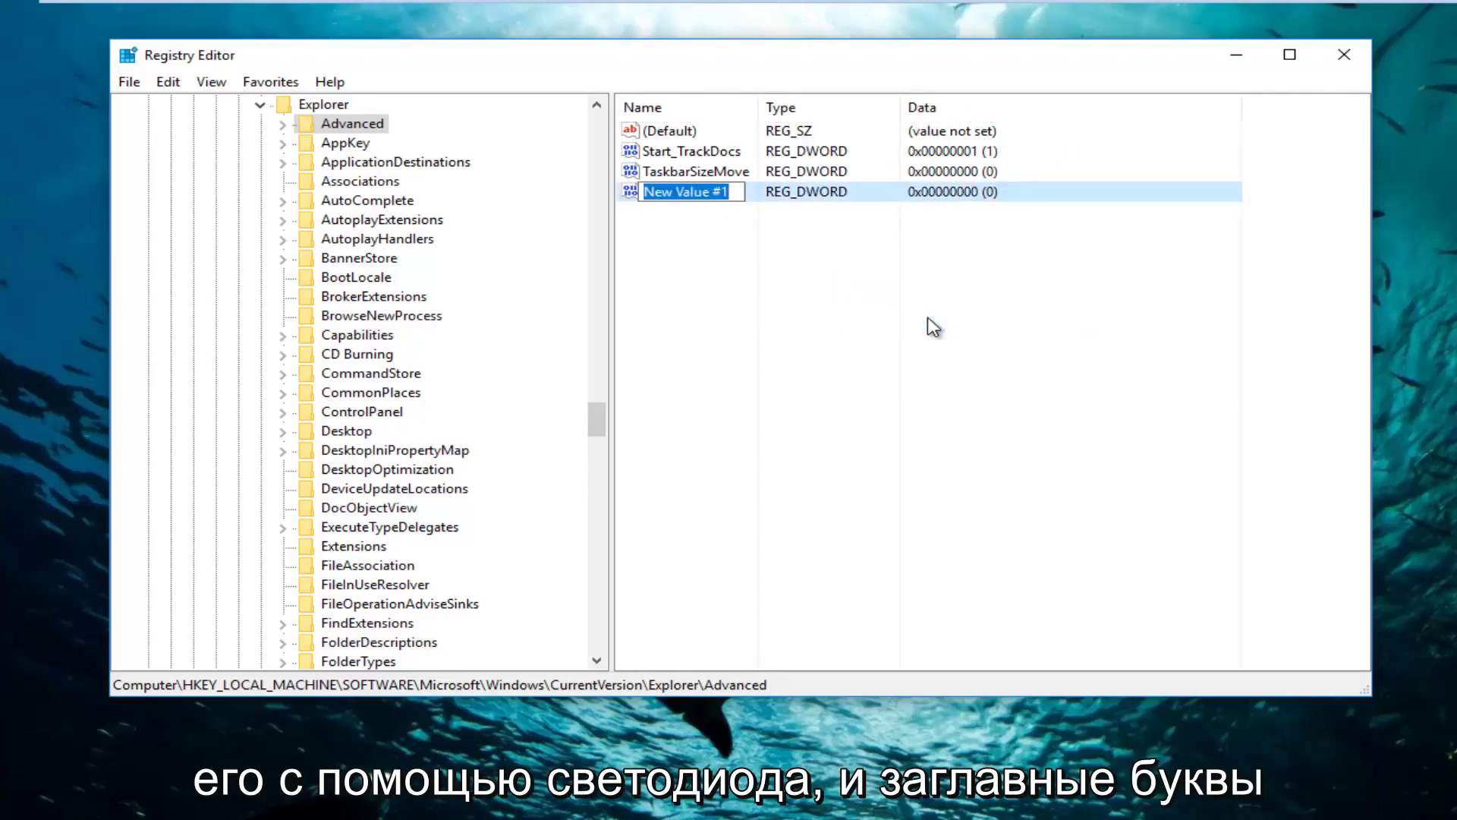
text(Use)
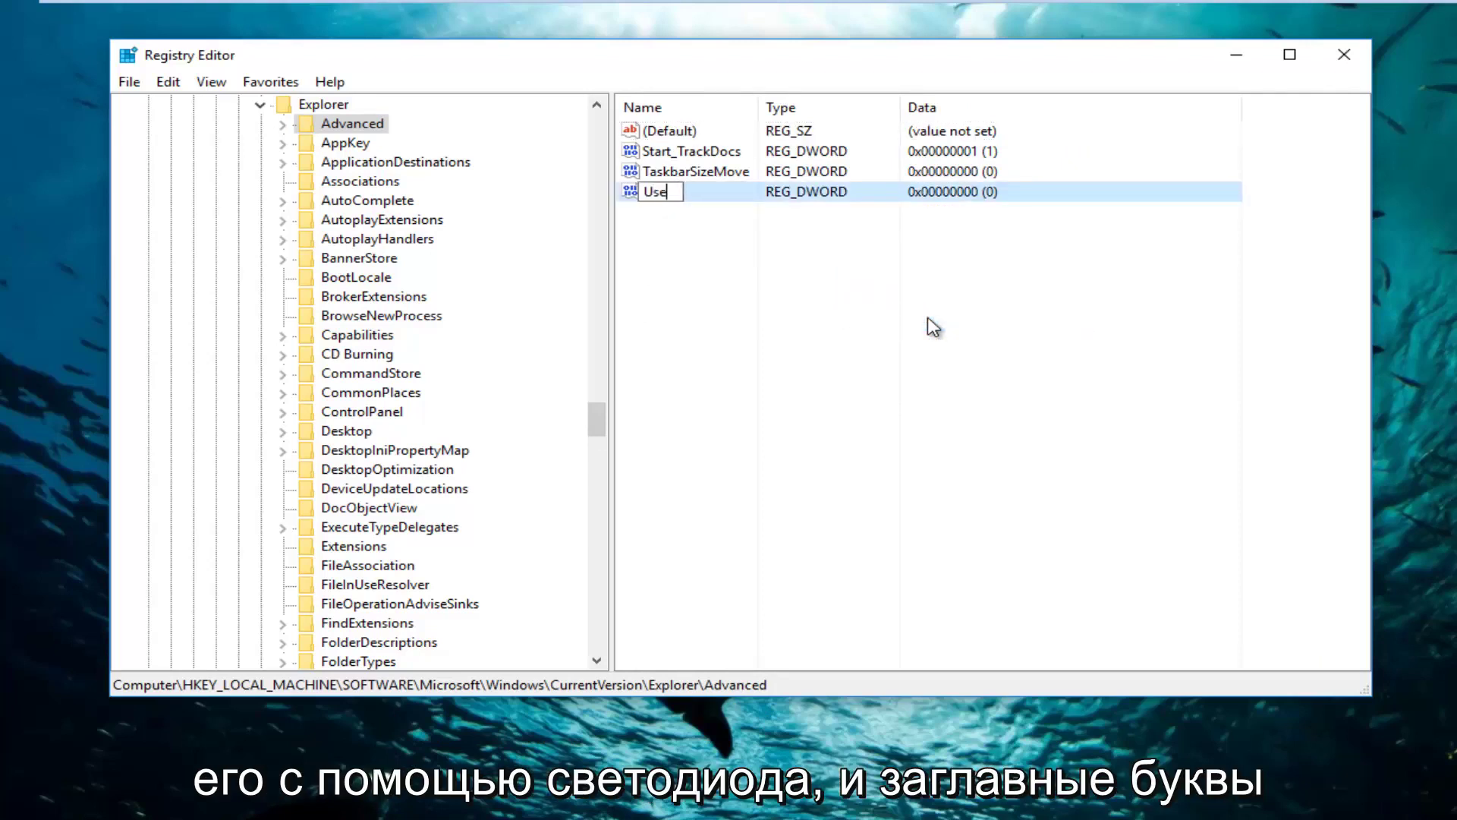
text(OLED)
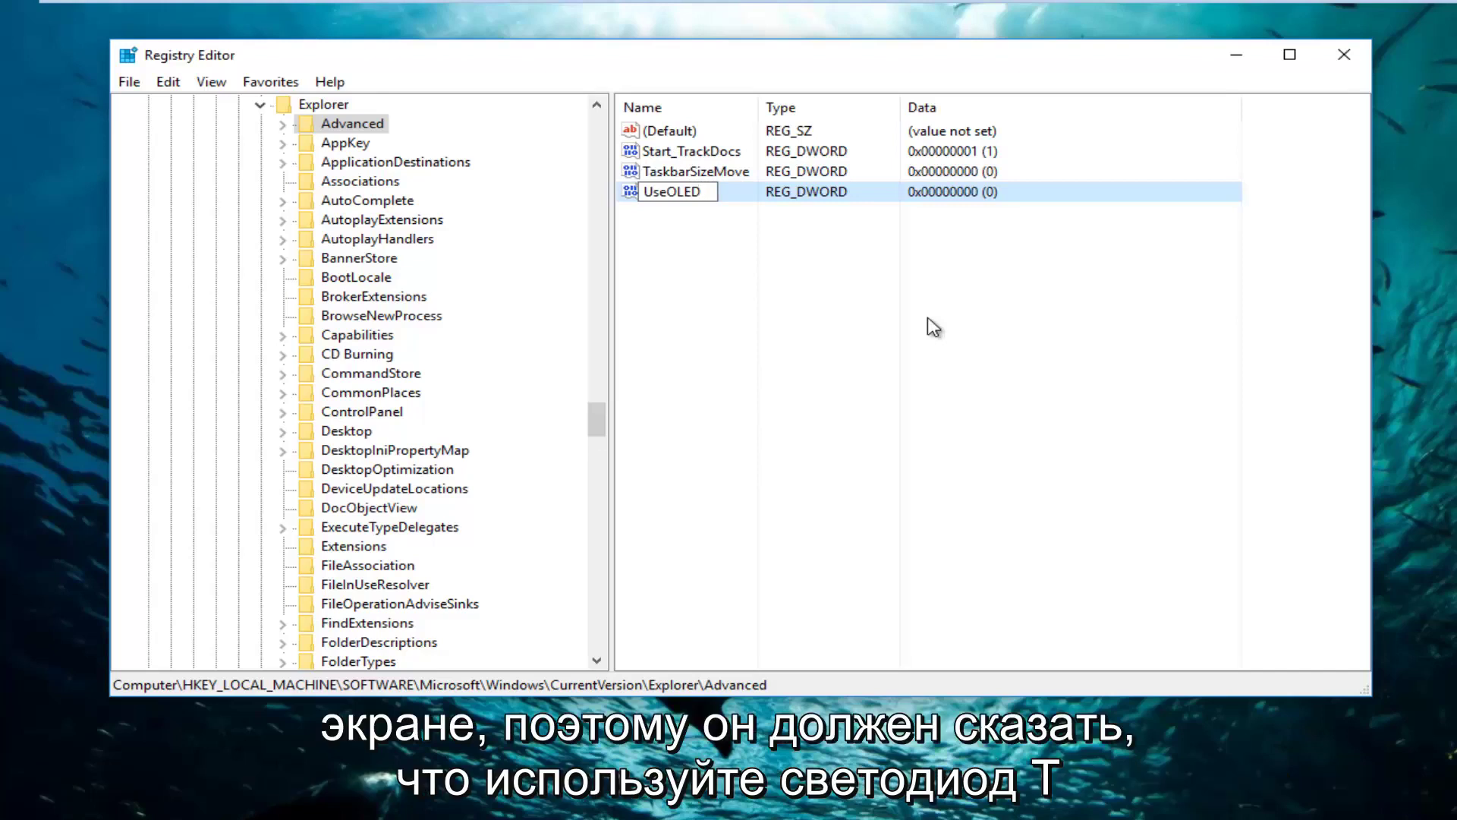
text(Taskbar)
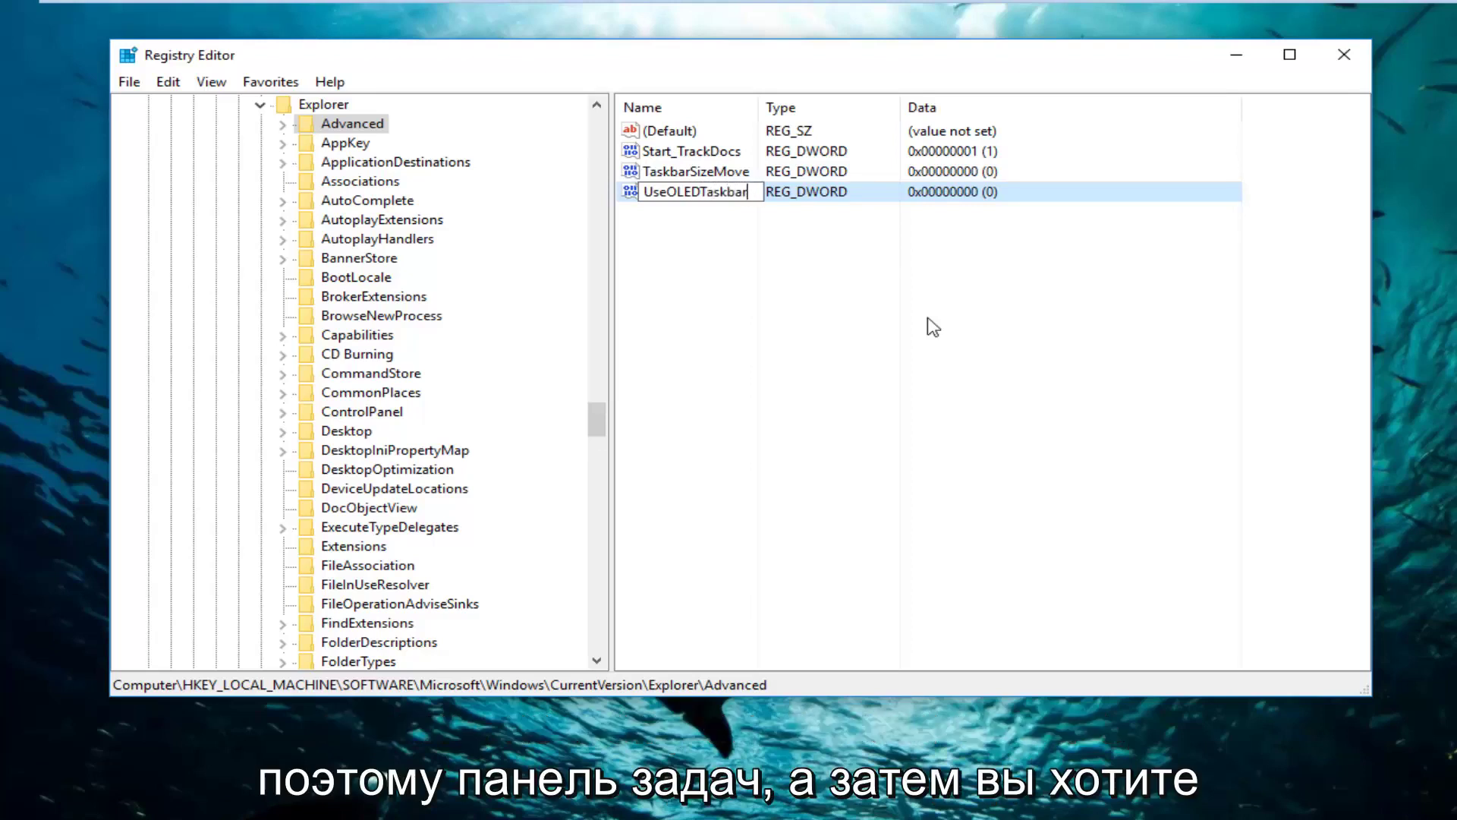
text(Trans)
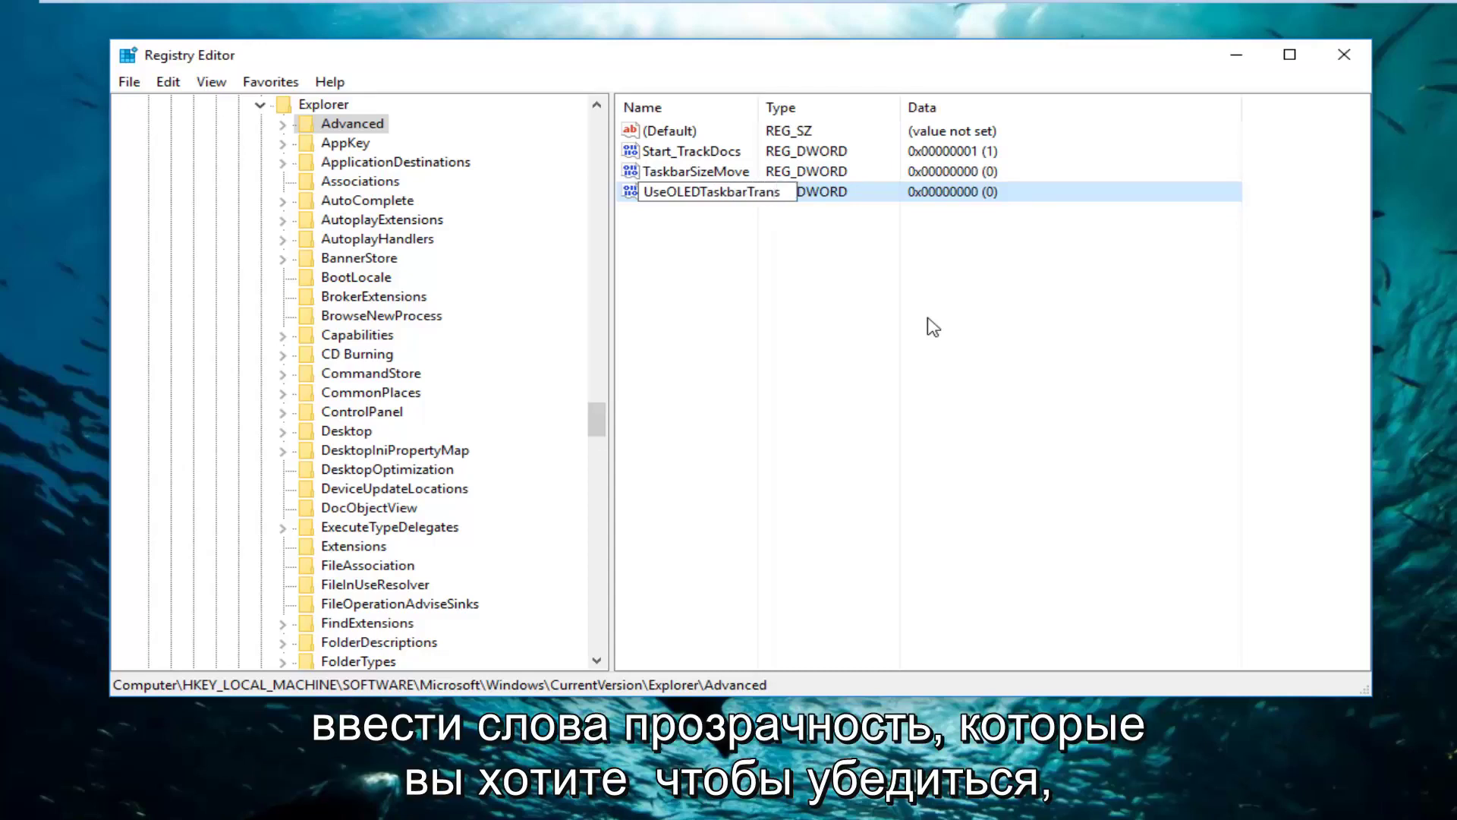
text(parency)
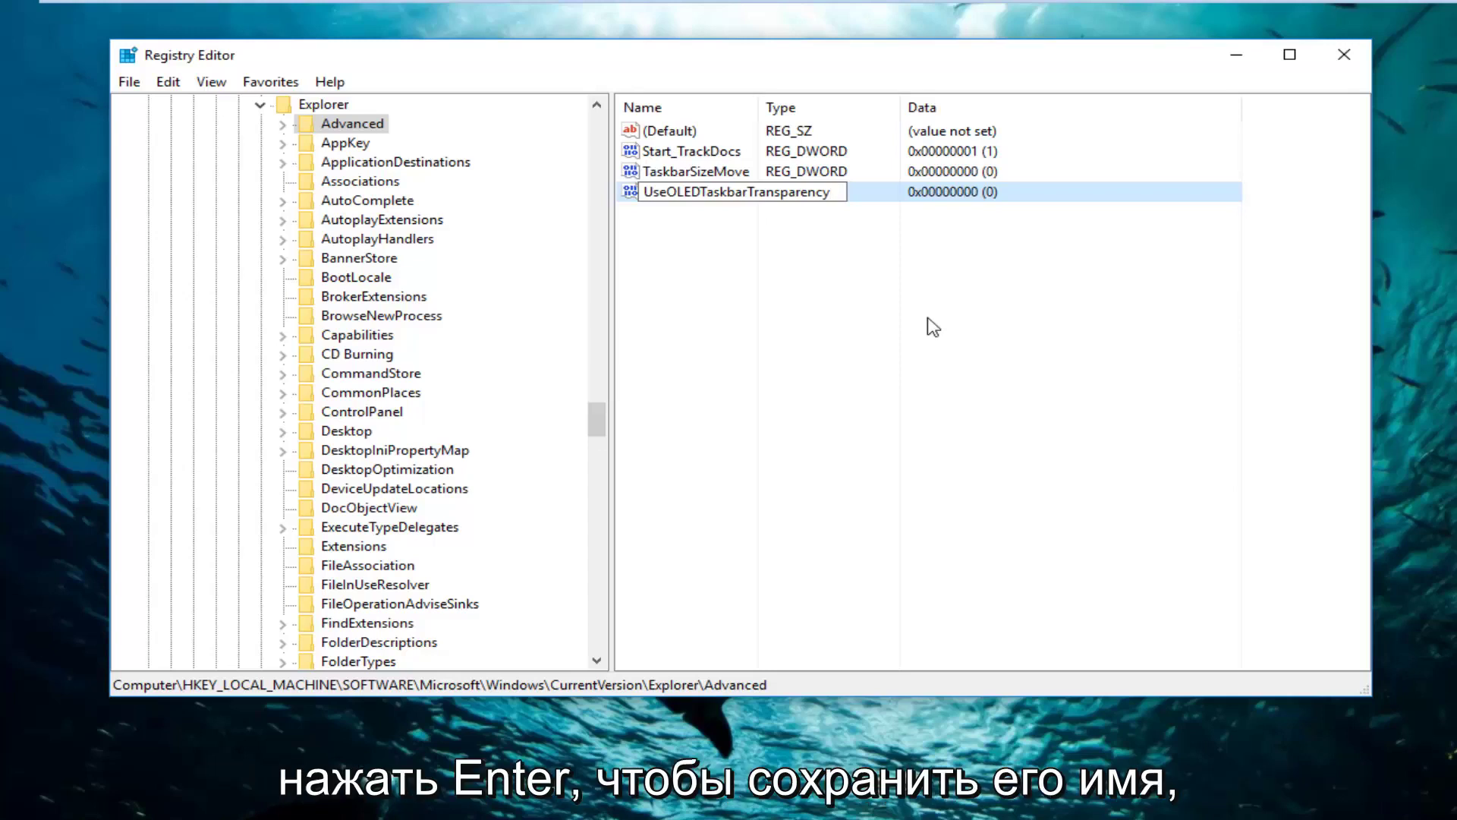
key(Return)
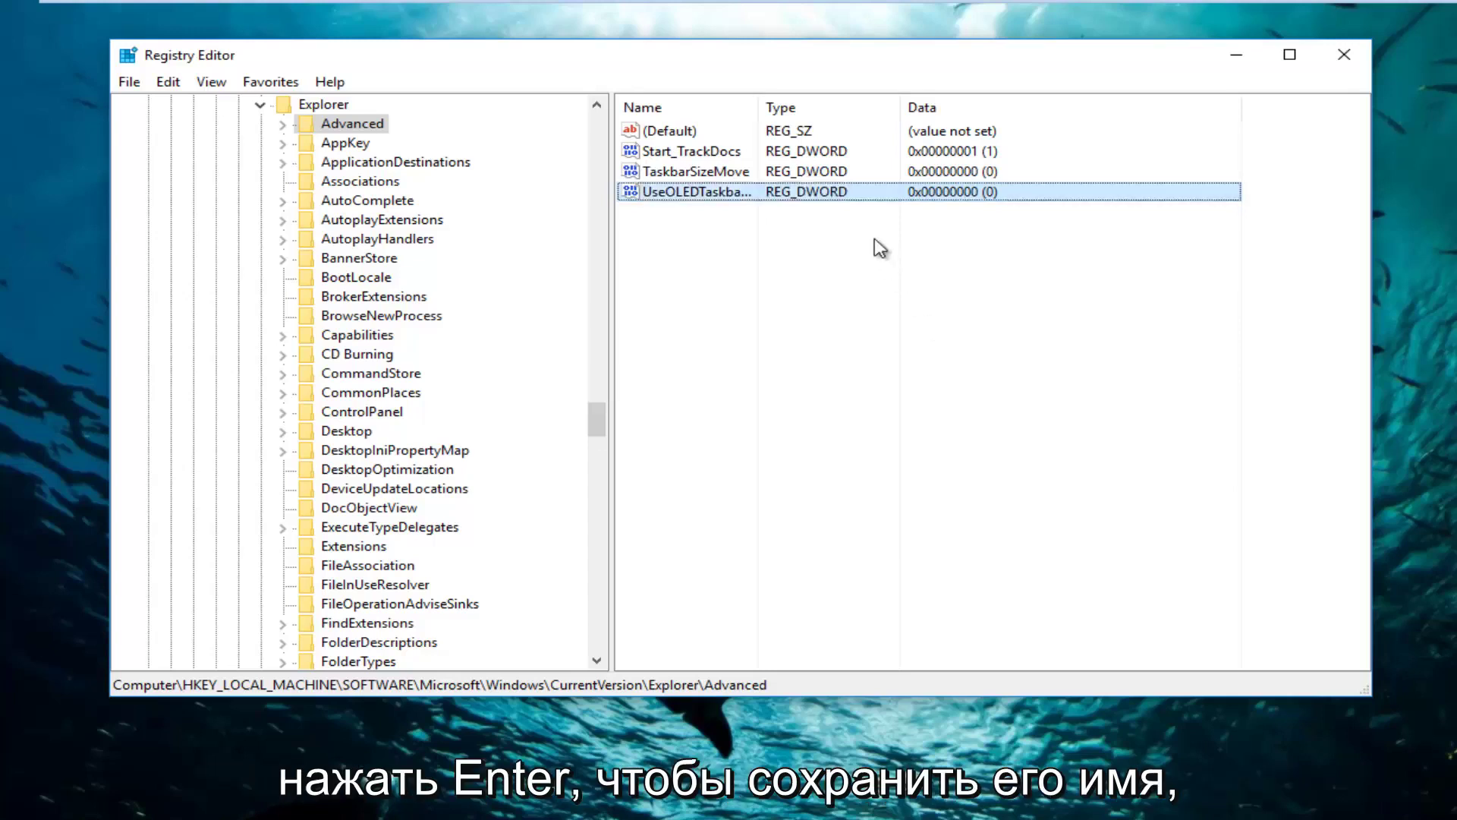
Step: Widen the Name column and set UseOLEDTaskbarTransparency's value data to 1
drag(759, 106, 905, 106)
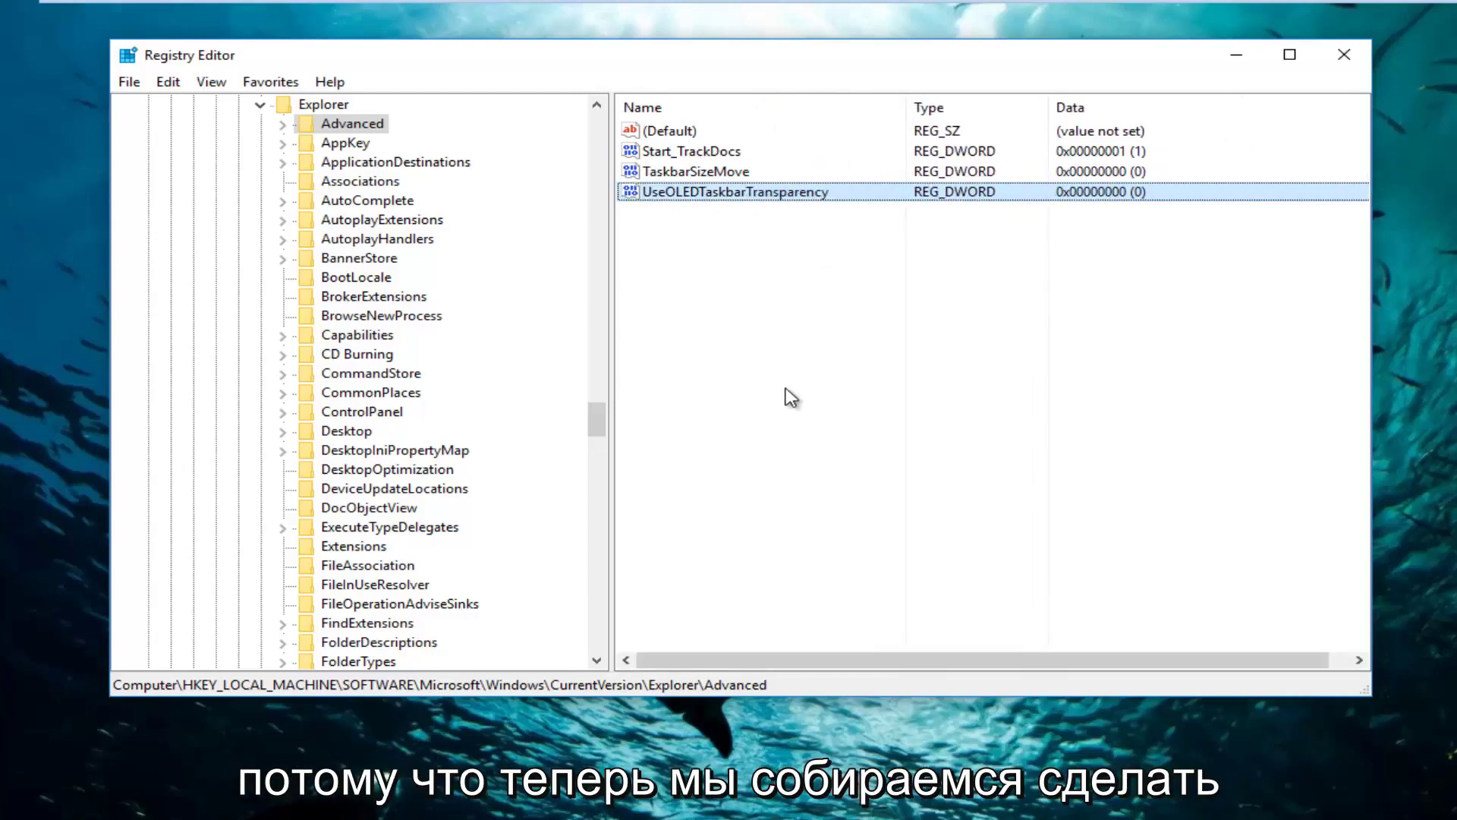
double_click(736, 193)
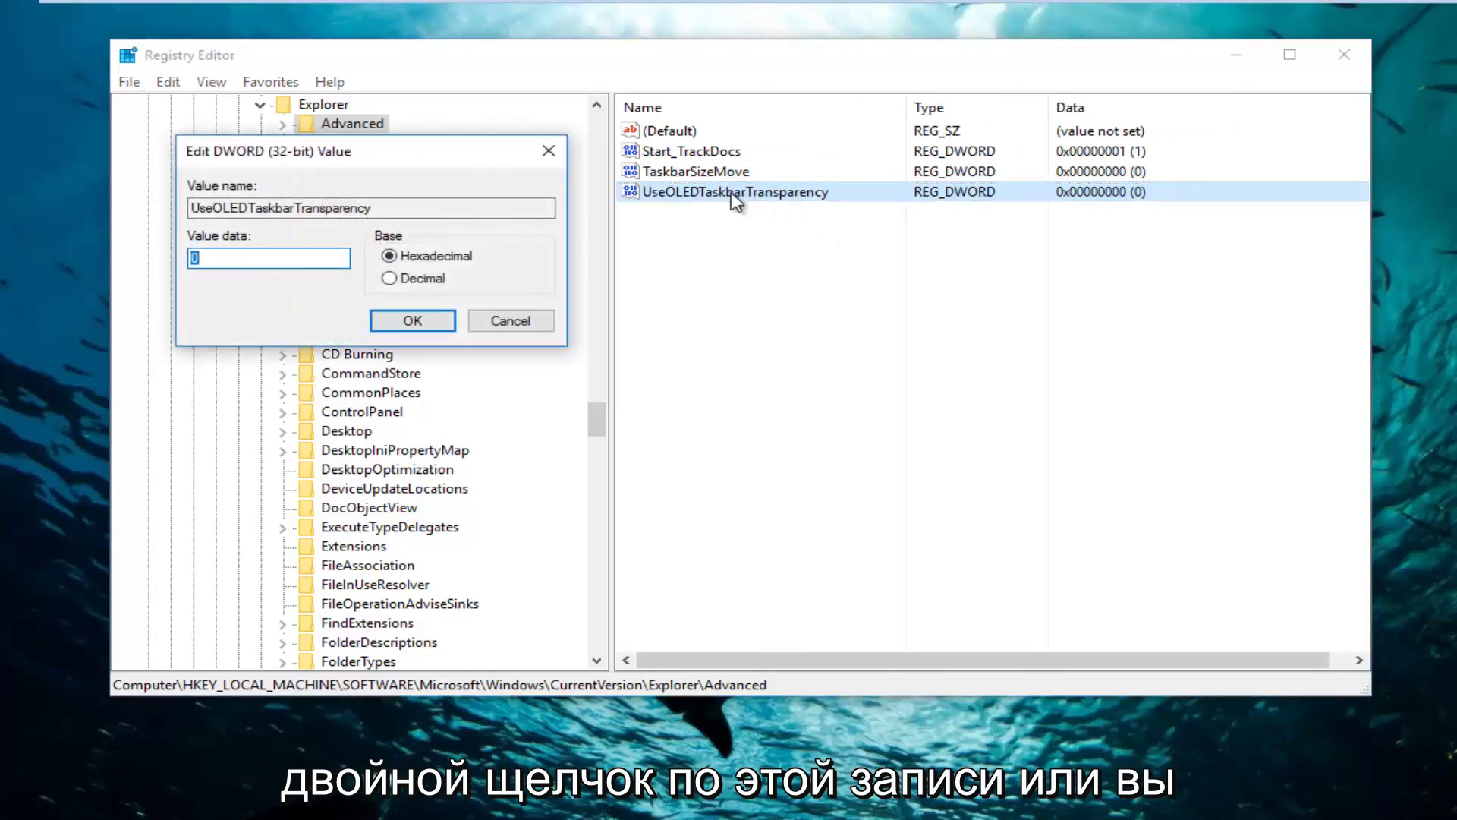
click(726, 198)
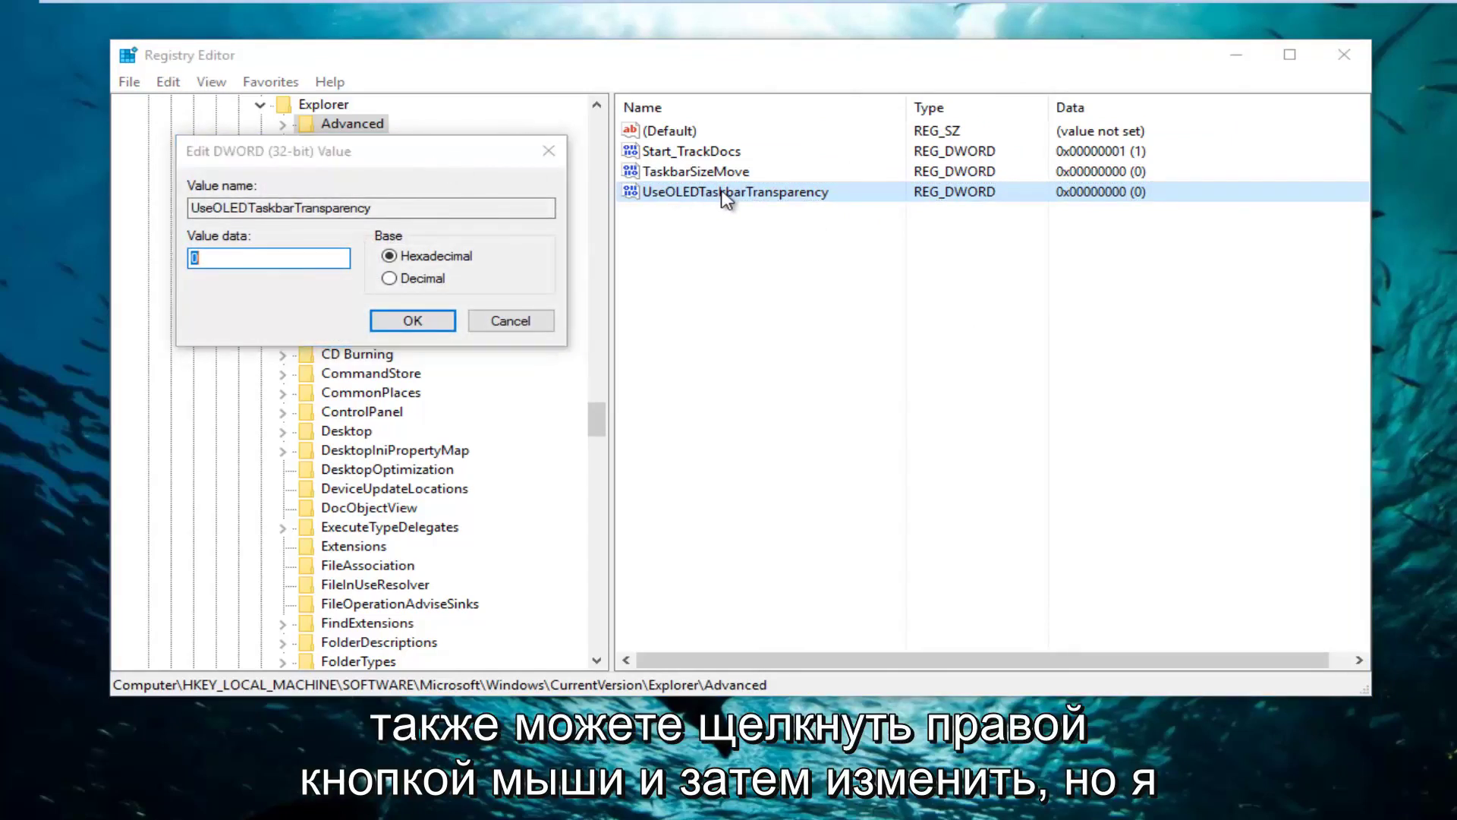
drag(463, 151, 958, 262)
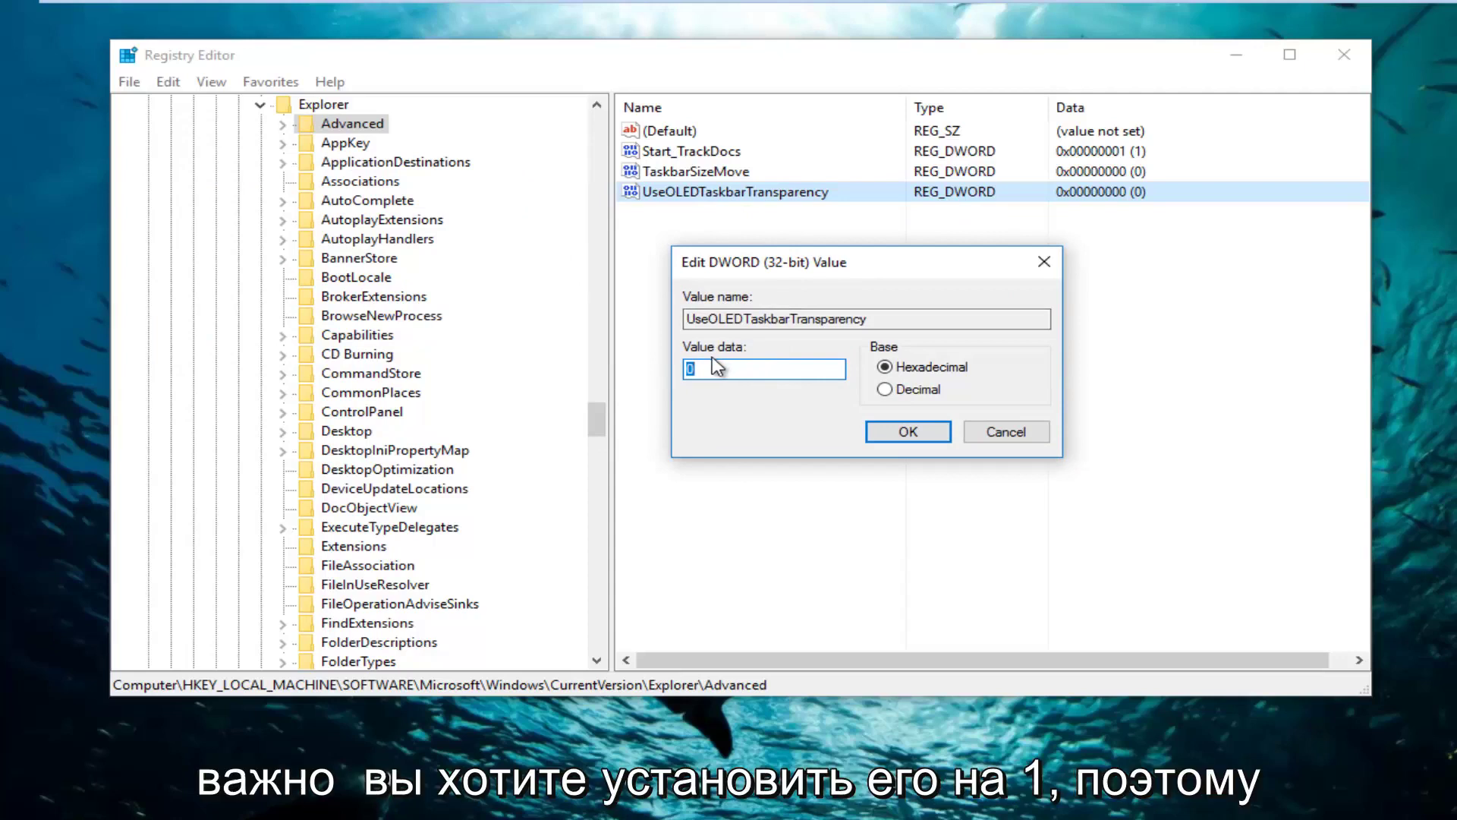
text(1)
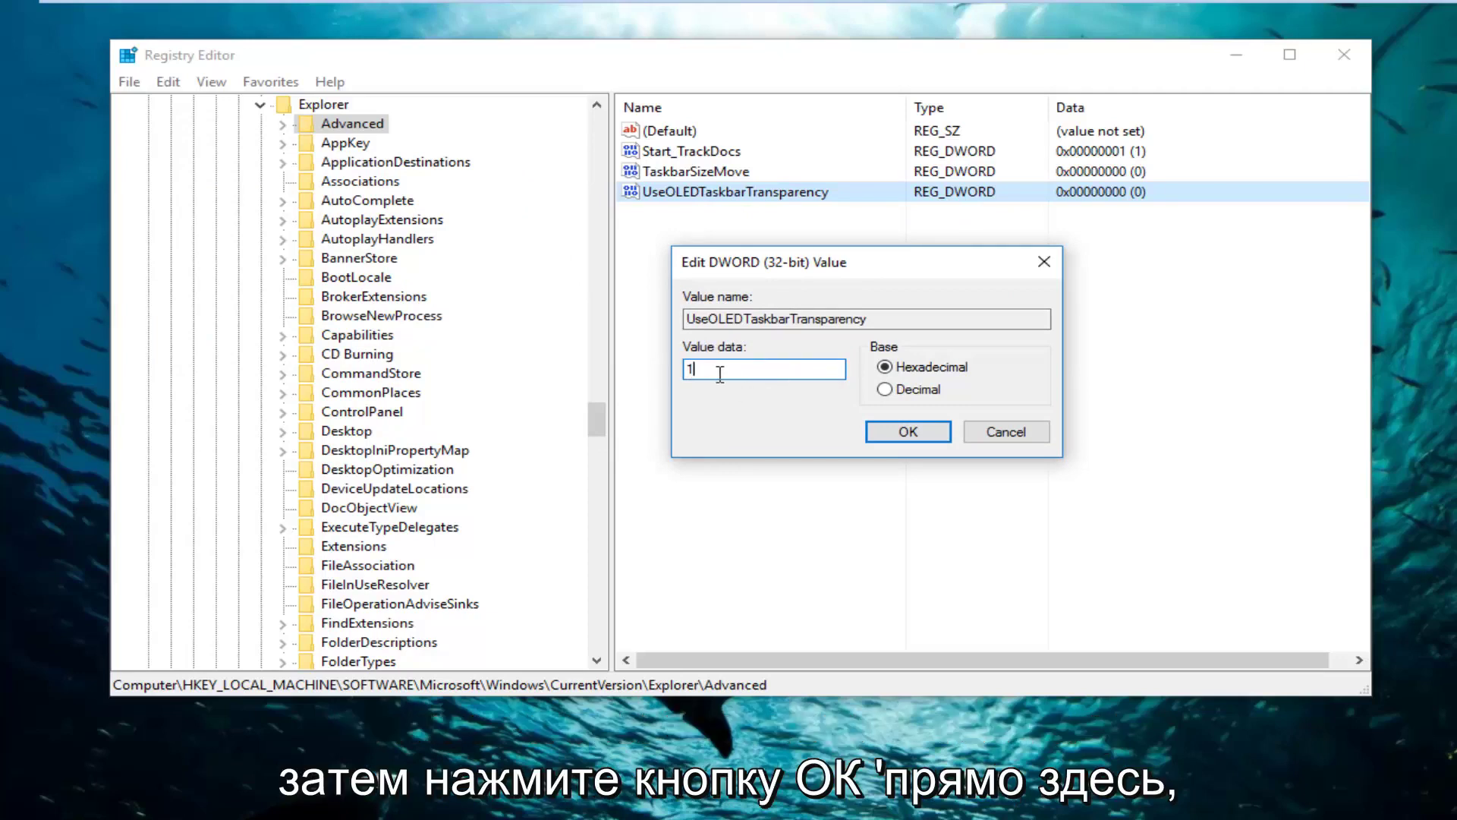
click(895, 436)
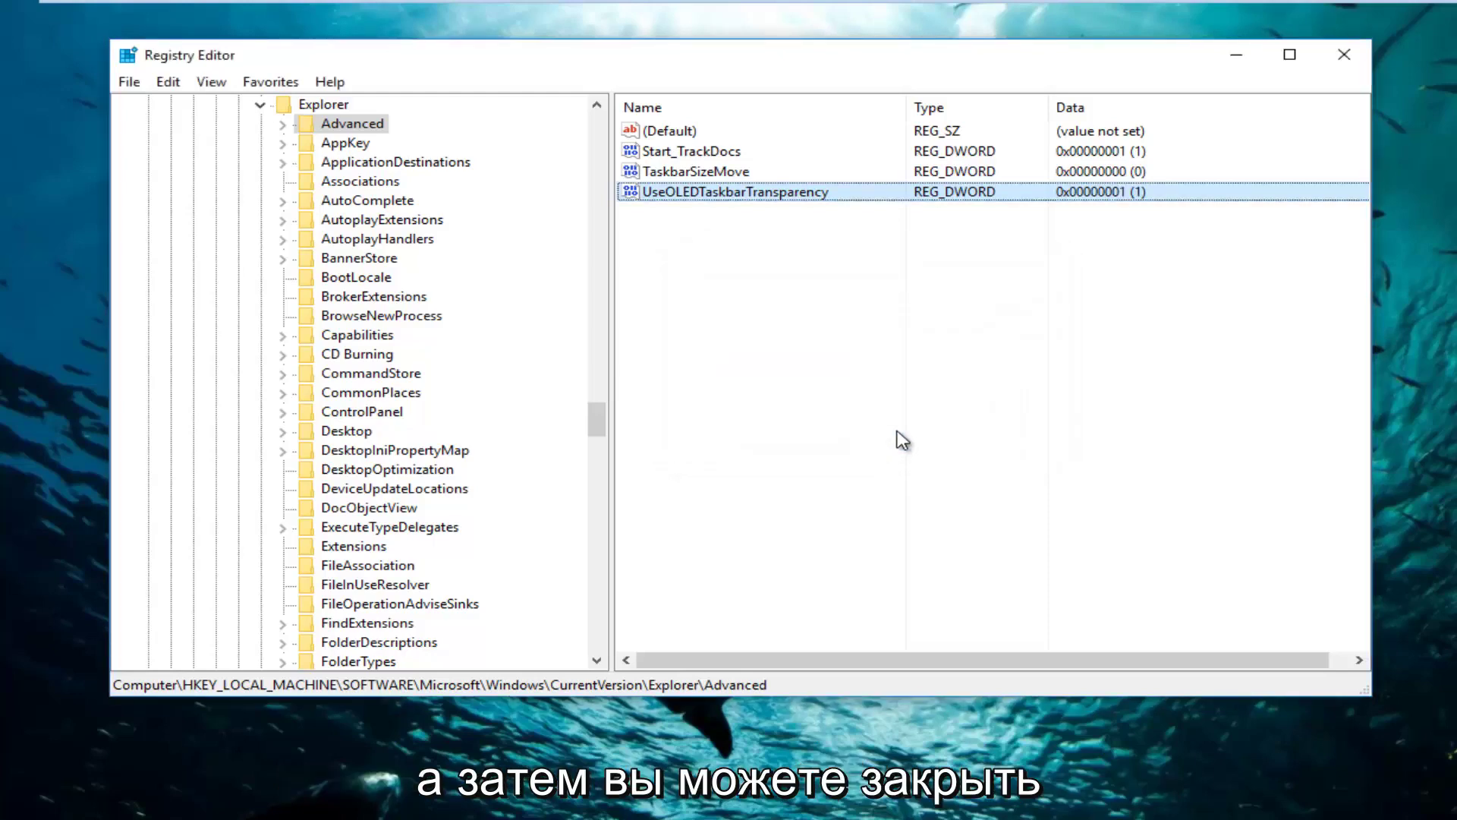
Step: Close Registry Editor and open Personalize from the desktop's right-click menu
click(1347, 58)
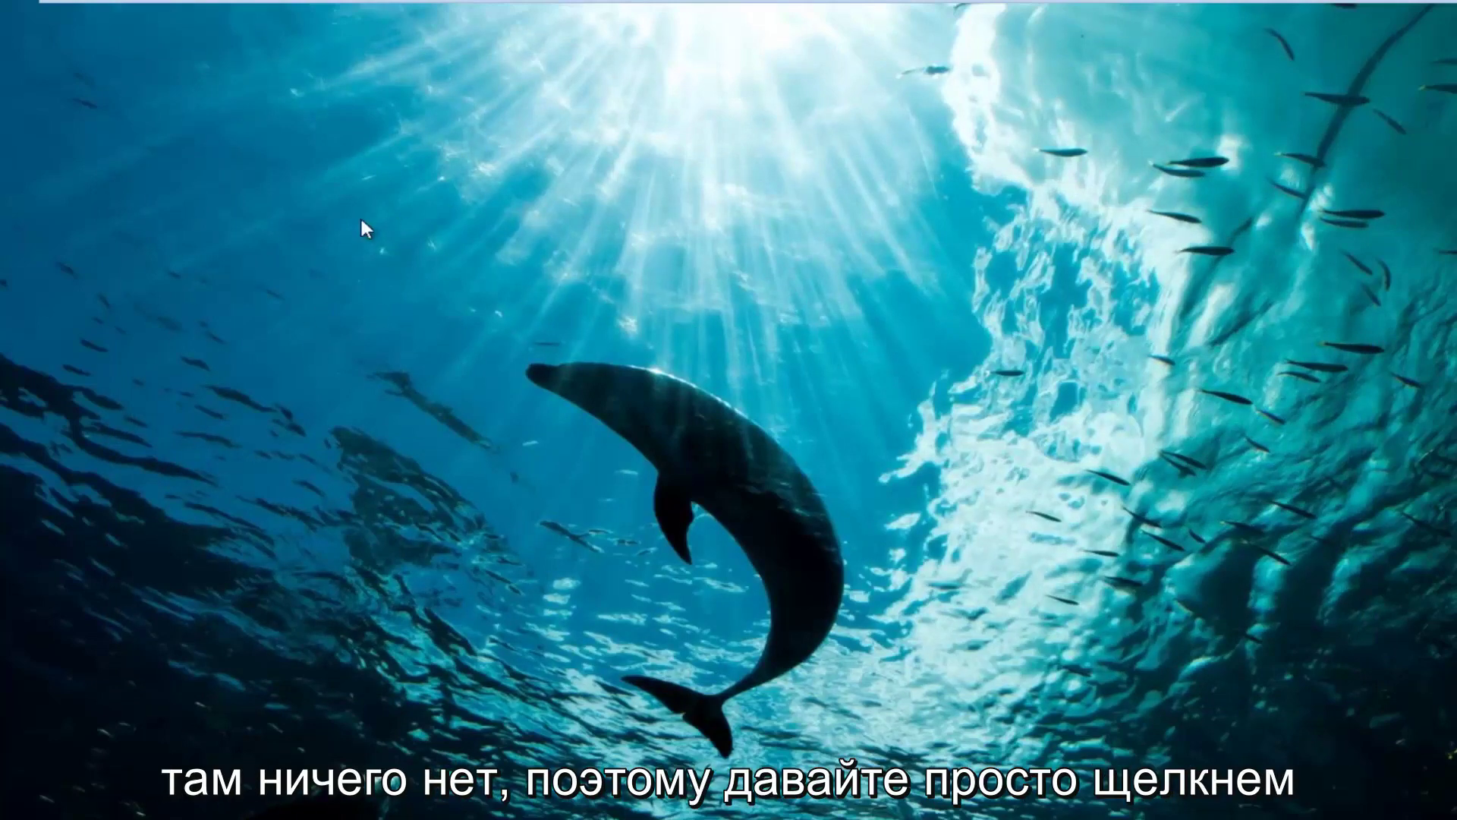
right_click(624, 161)
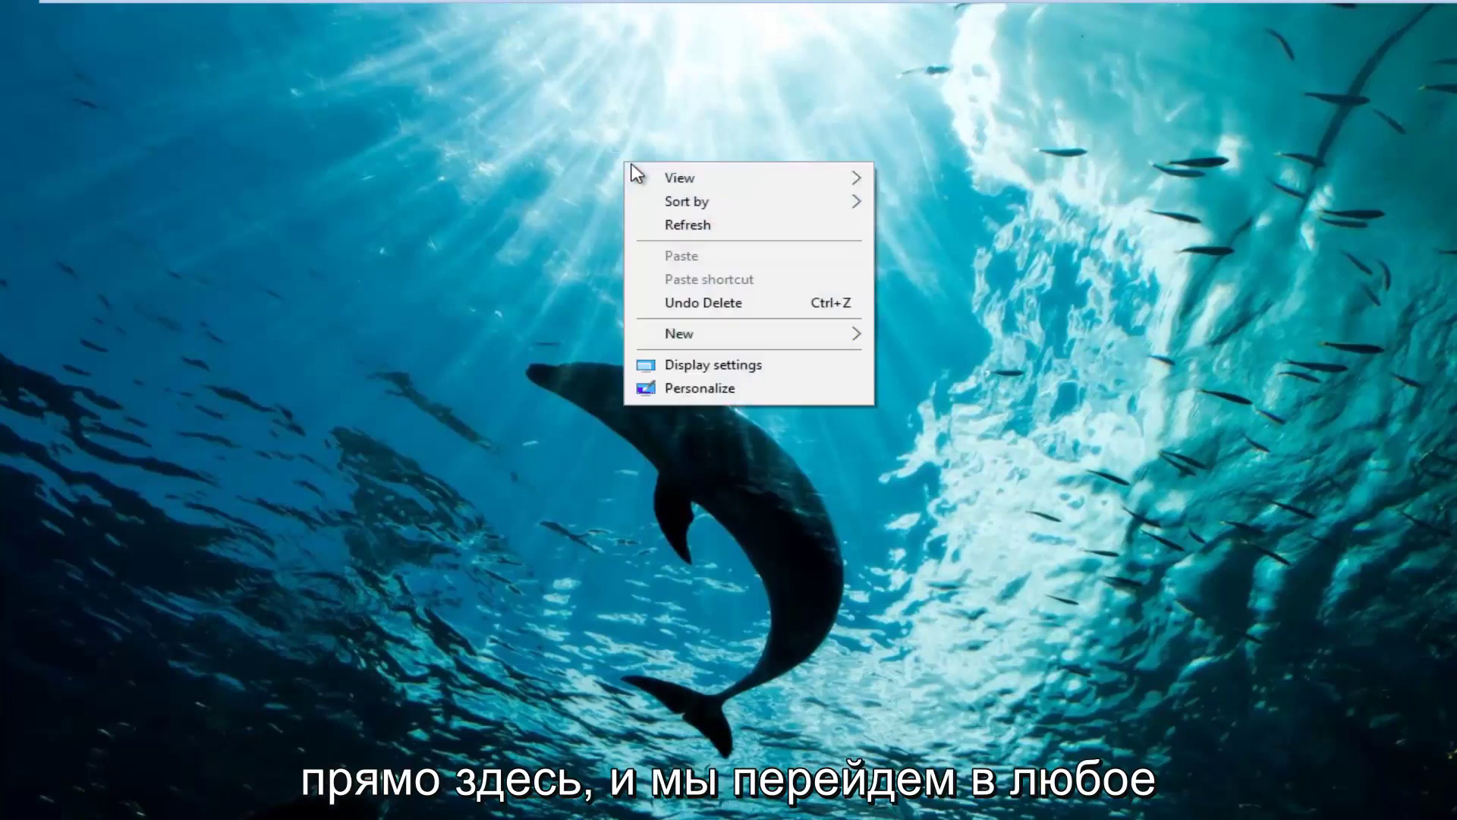
click(677, 391)
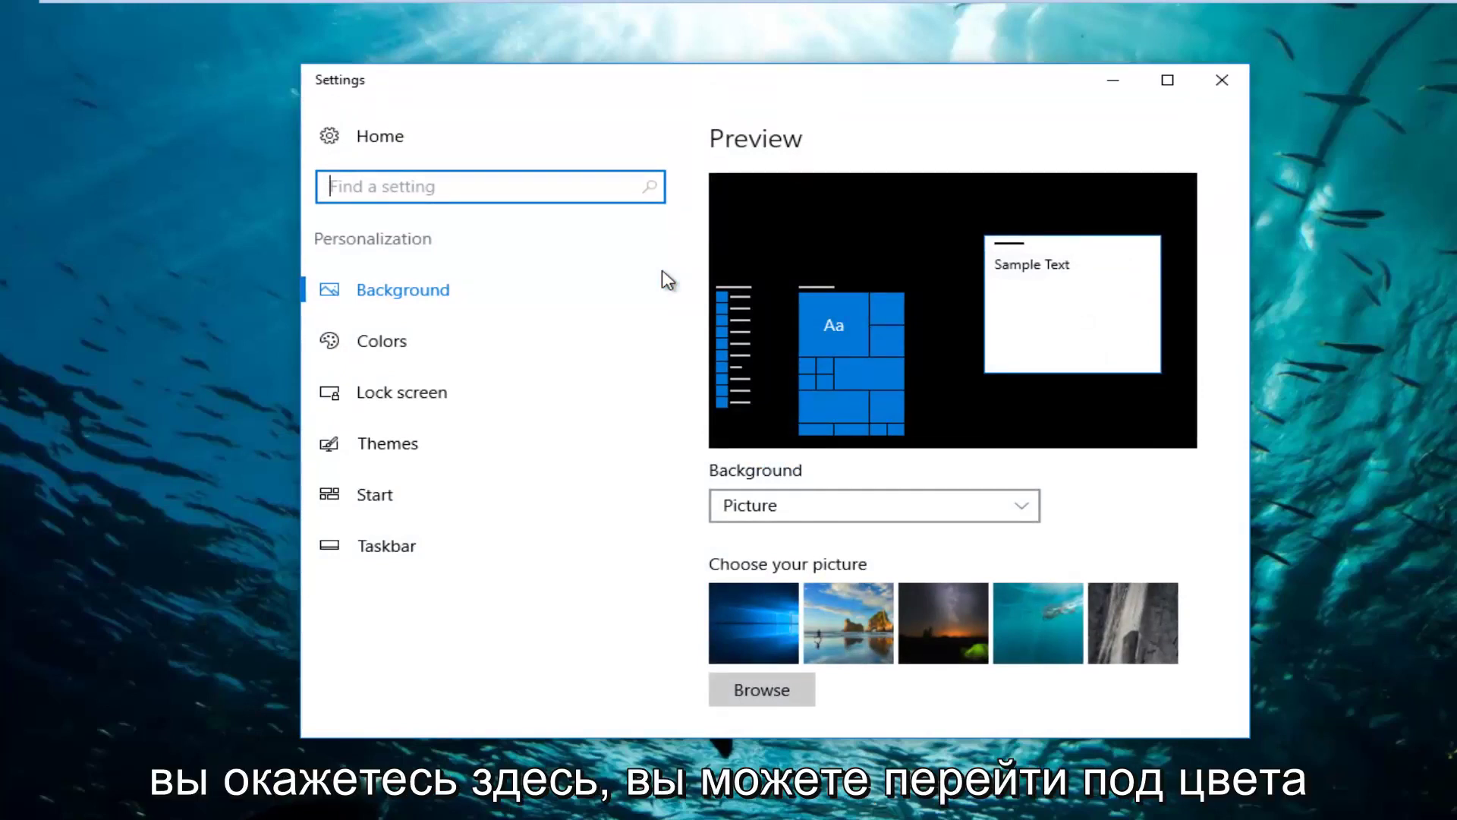
Step: In Colors, toggle Start and taskbar transparency off and back on, then close Settings
click(376, 349)
scroll(992, 437, down, 5)
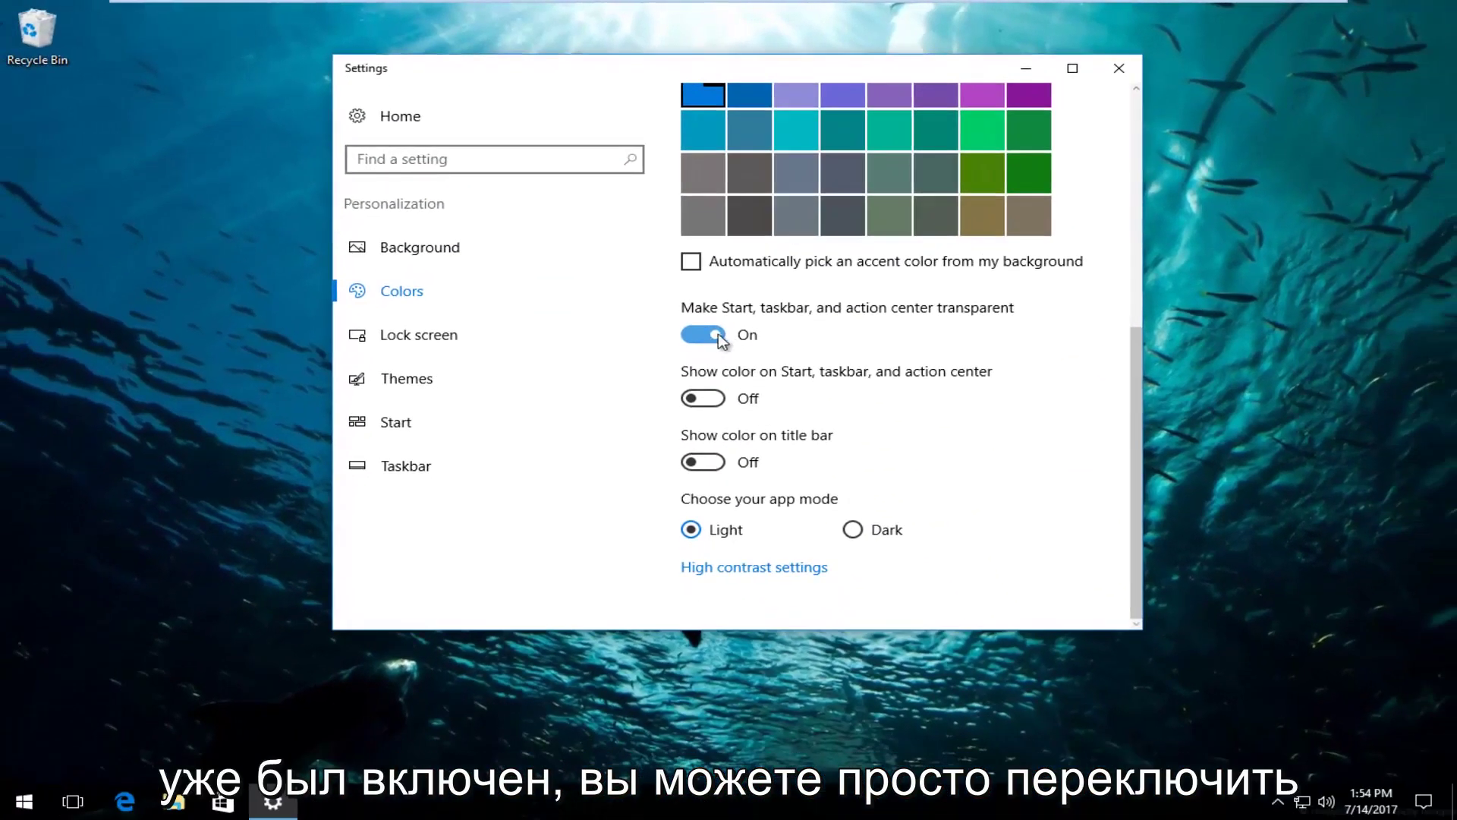
click(713, 338)
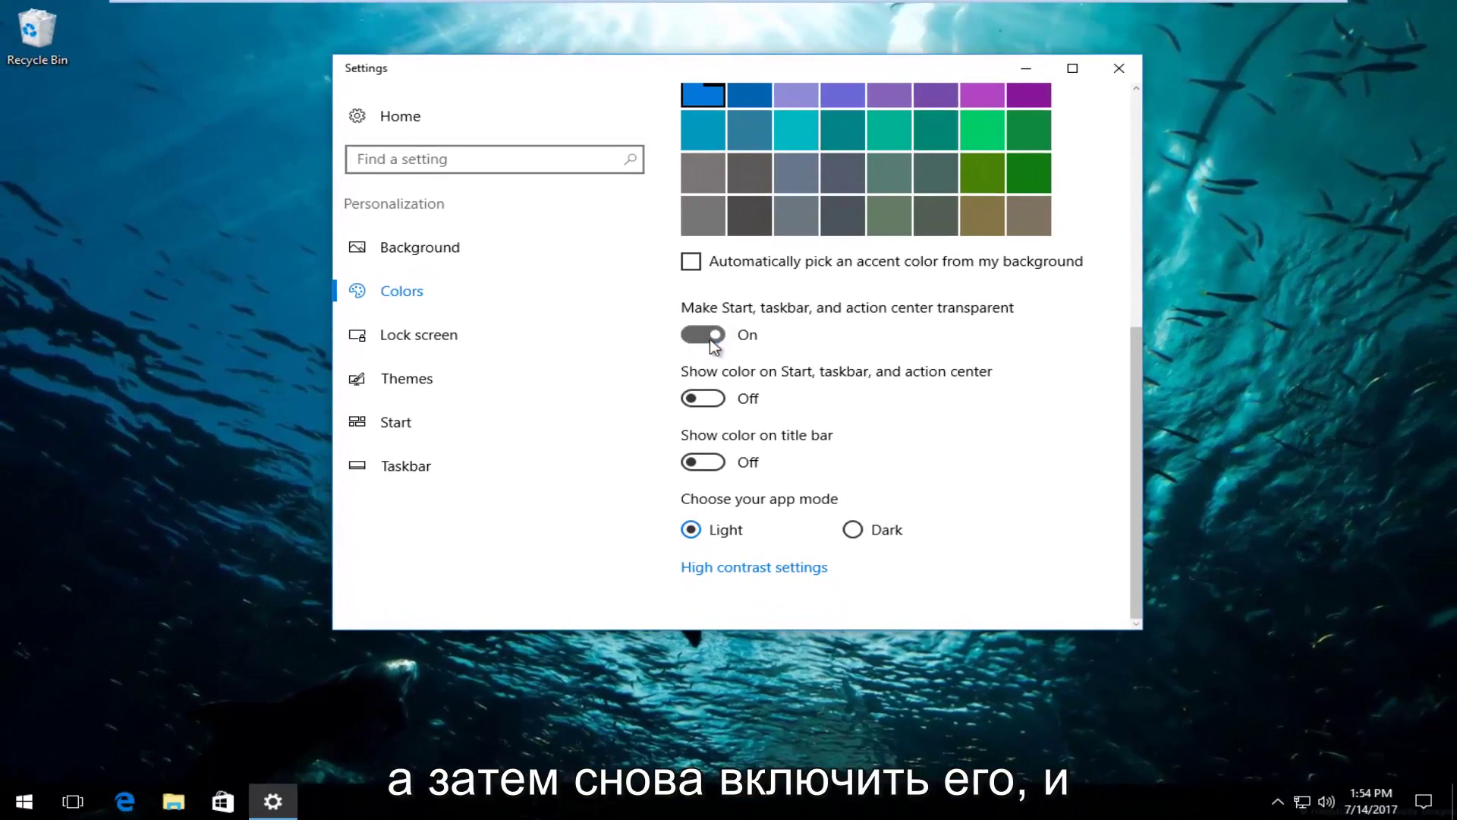
click(705, 339)
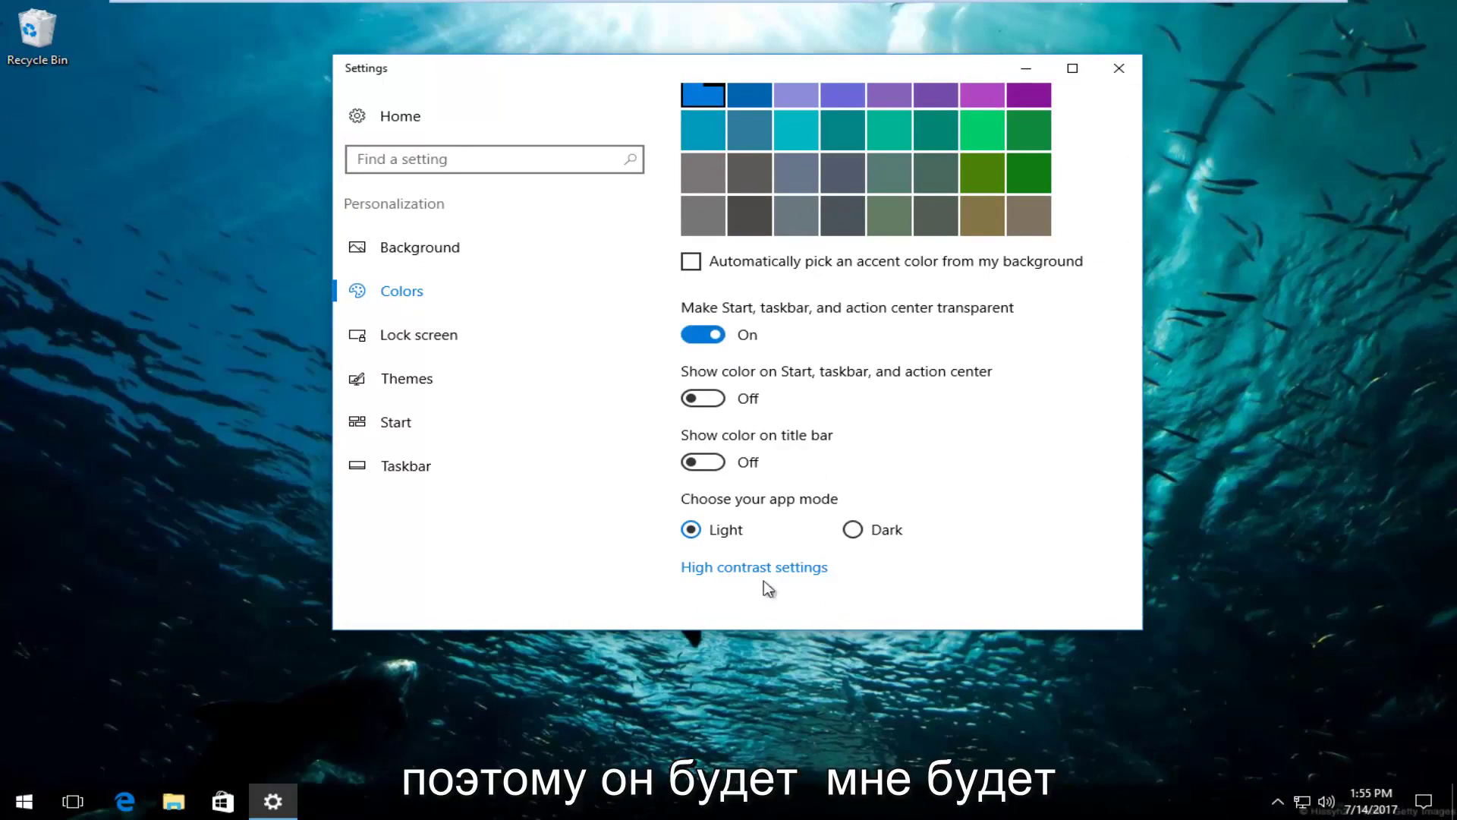
click(702, 349)
click(687, 350)
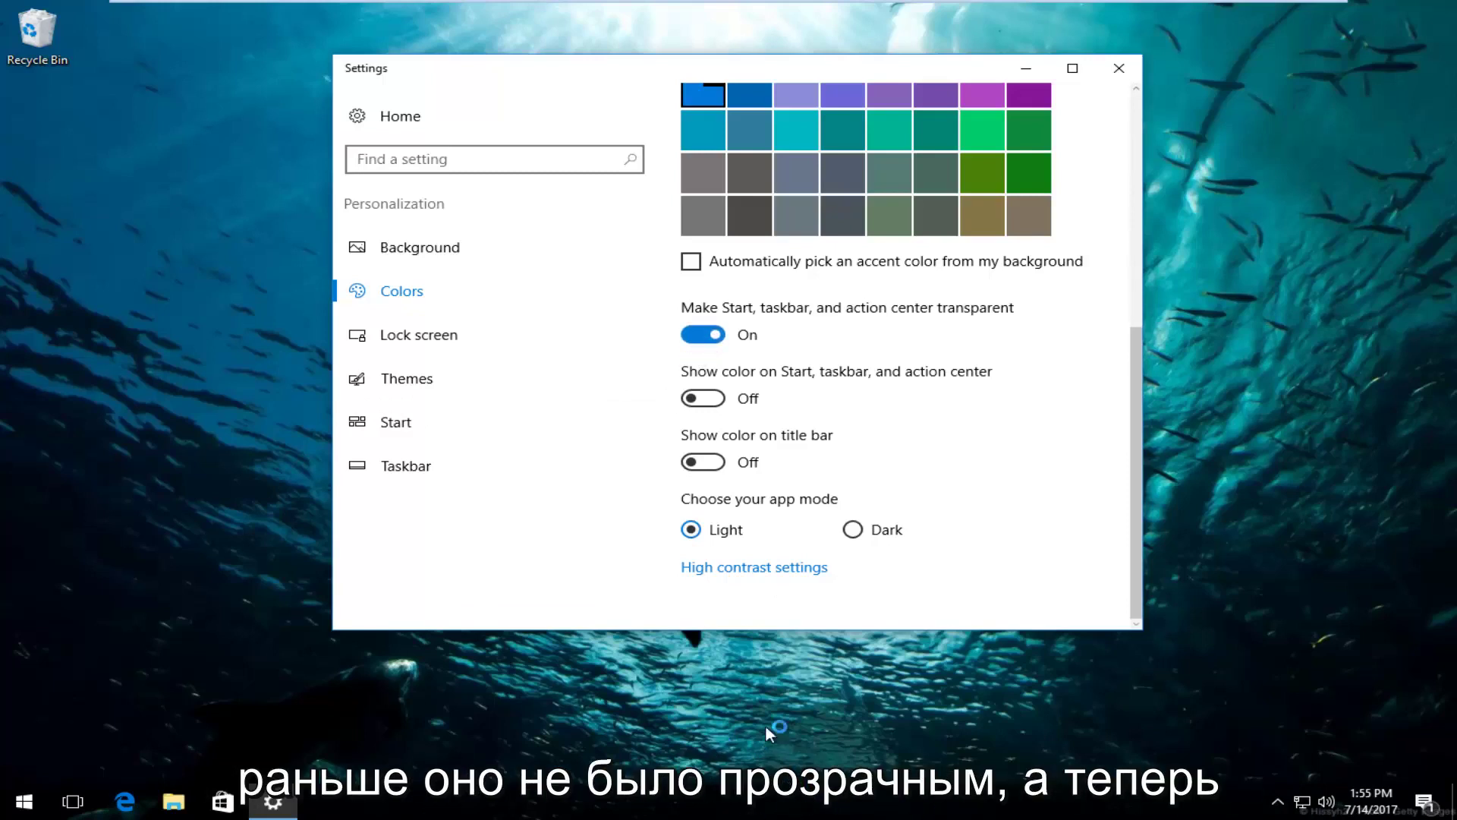
click(760, 361)
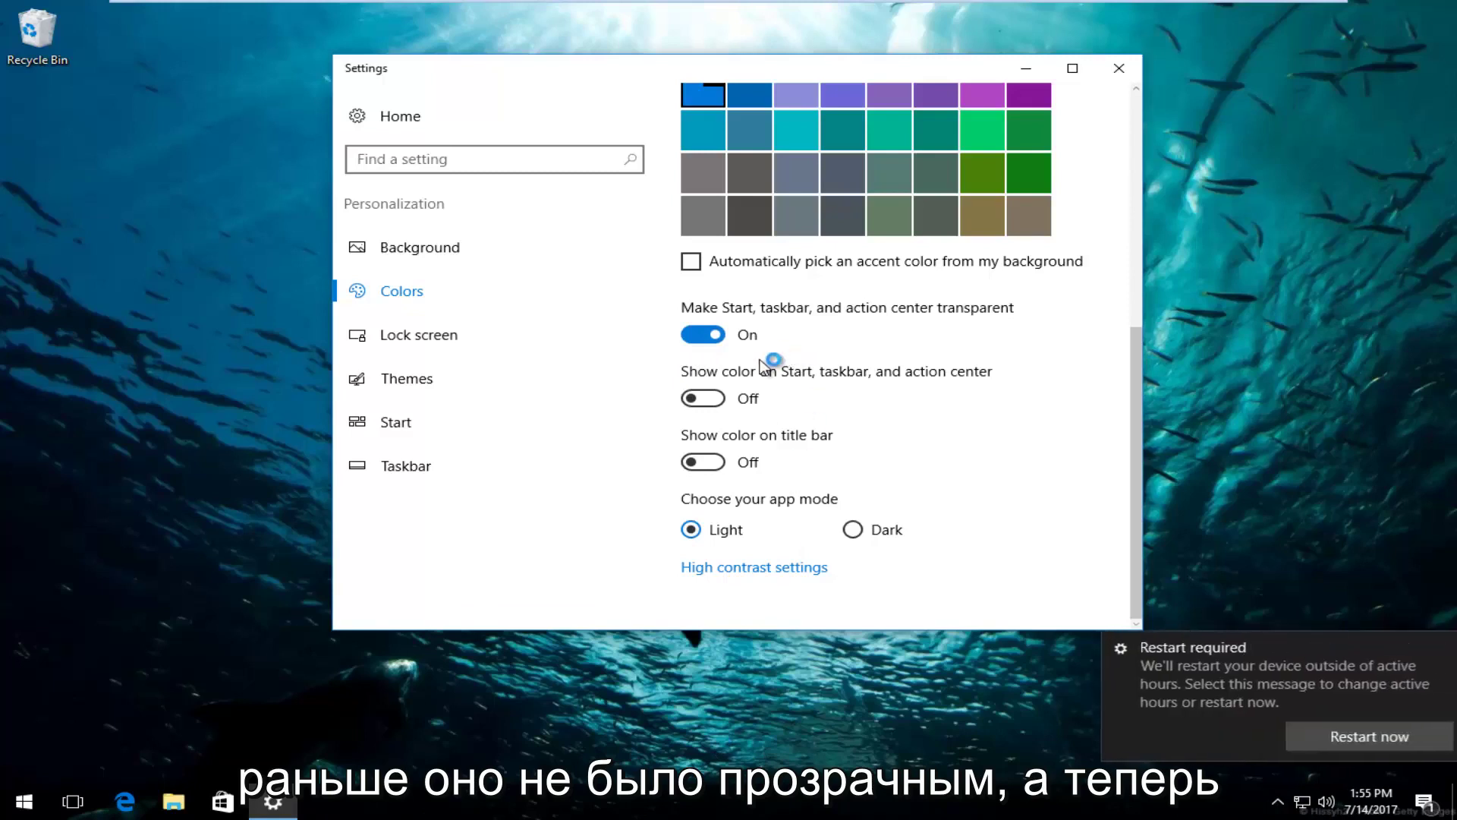
click(1440, 648)
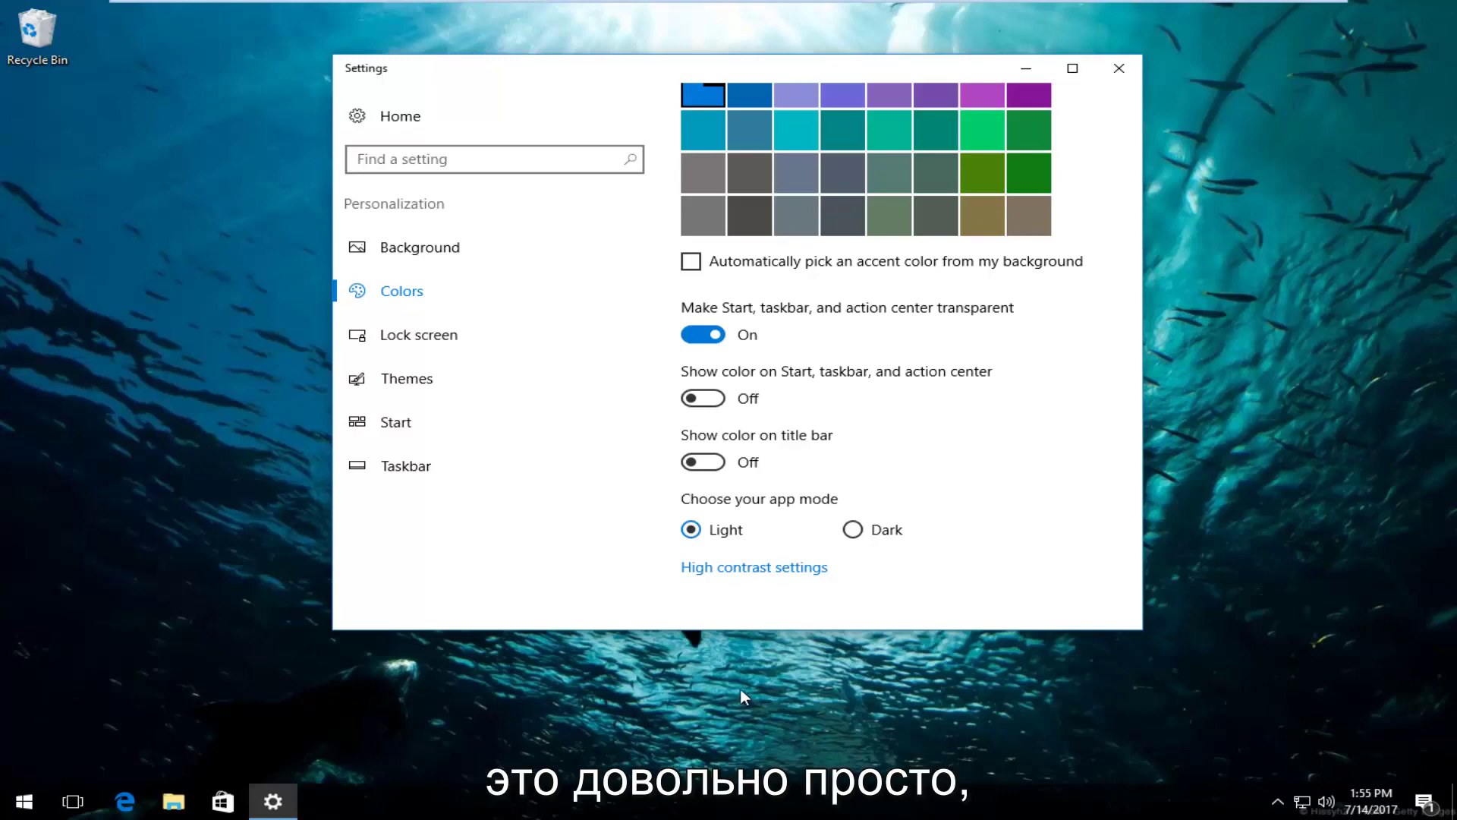
click(1126, 63)
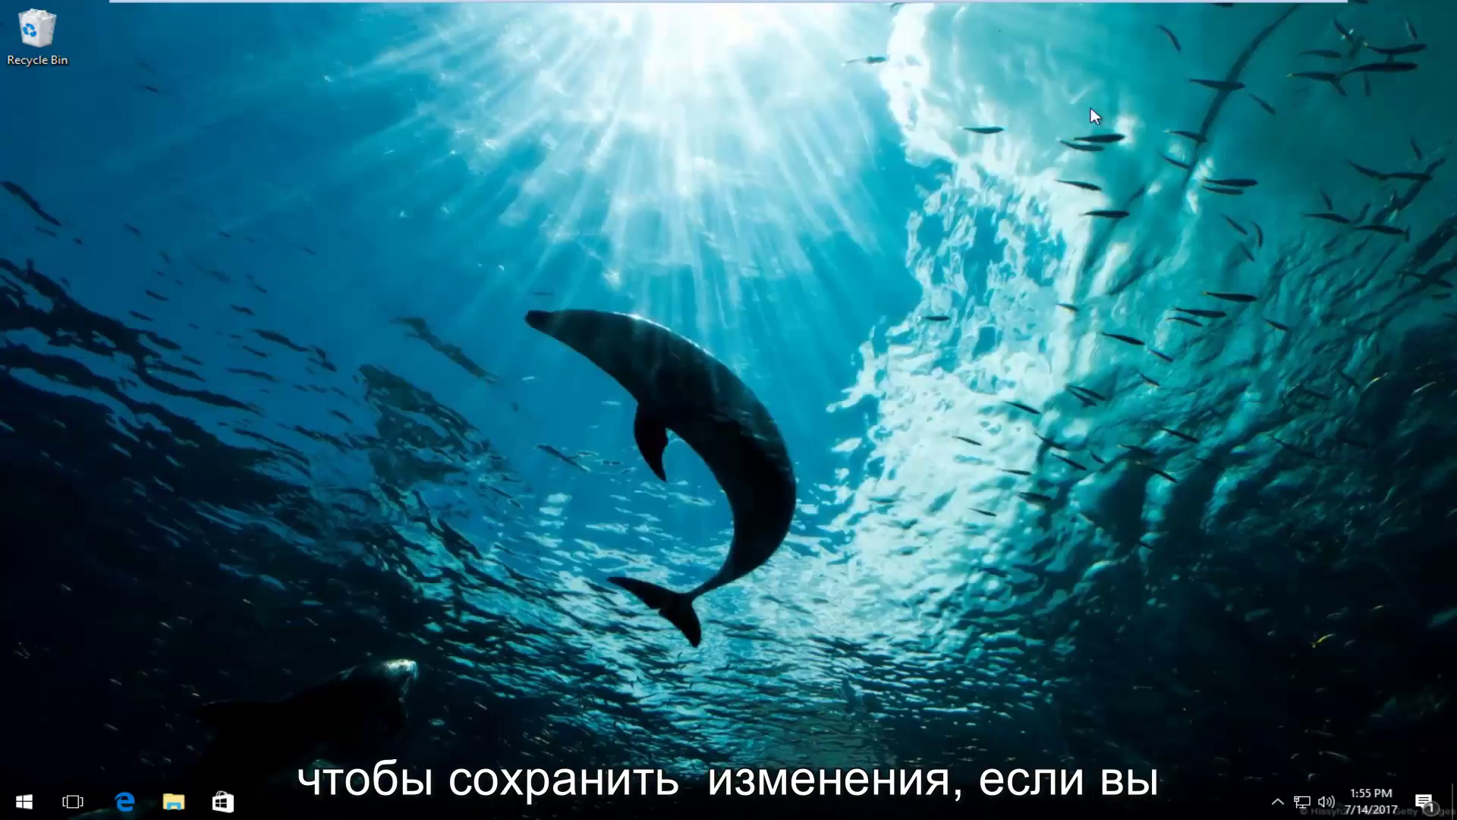